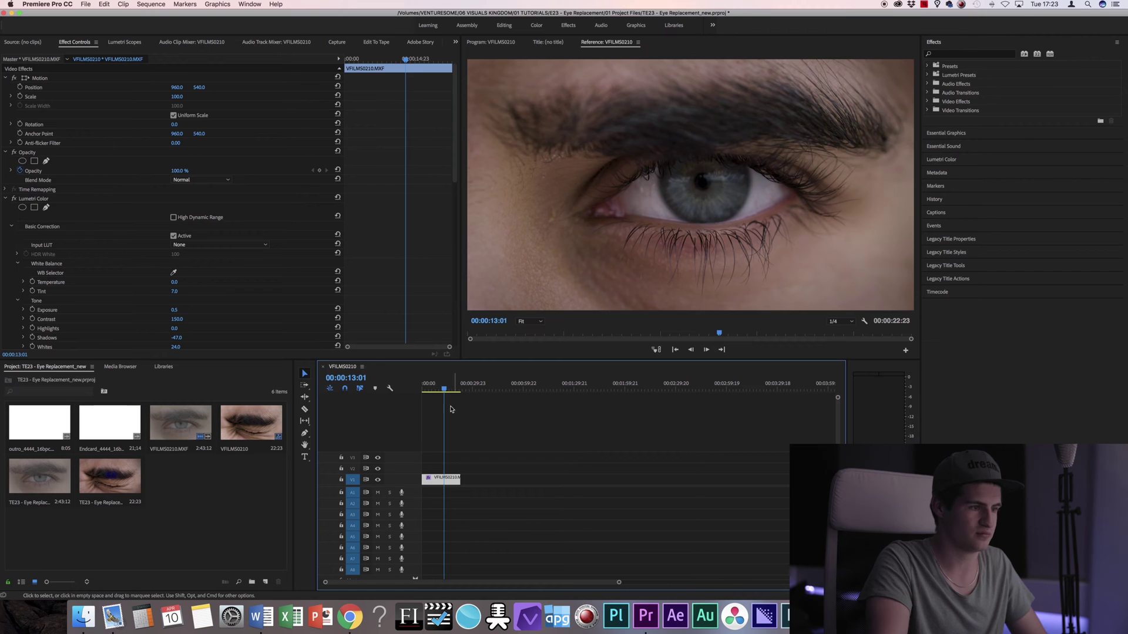
# Scrub the Premiere Pro playhead back to about 00:00:07:20, where the eye is wide open.
pyautogui.moveTo(442, 390)
pyautogui.mouseDown()
pyautogui.moveTo(424, 395)
pyautogui.moveTo(437, 385)
pyautogui.mouseUp()
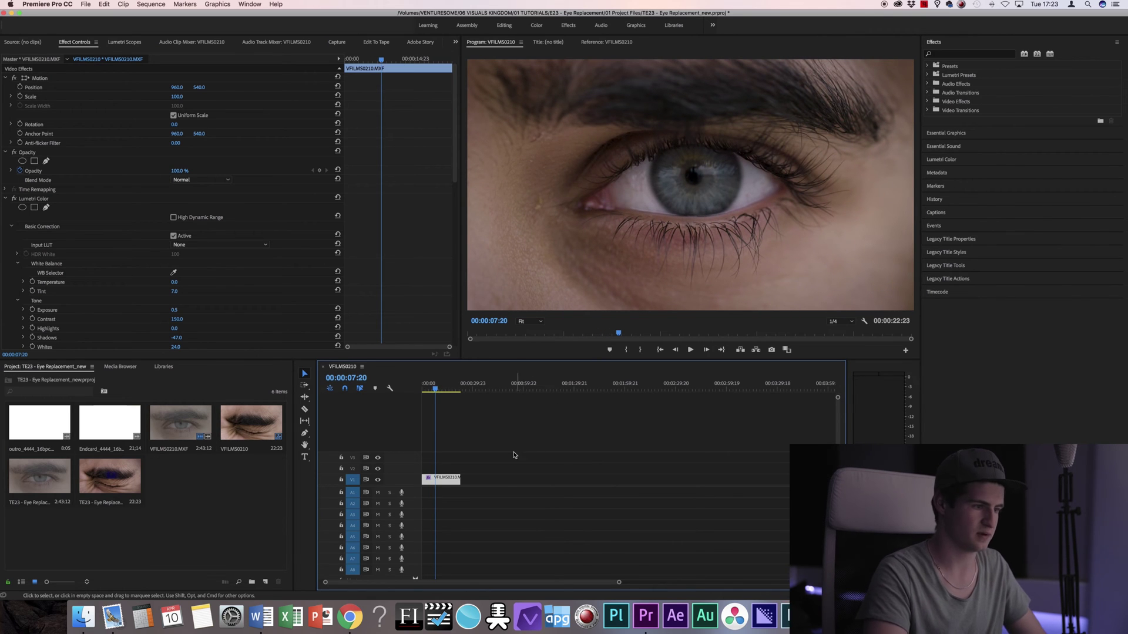
# Alt-drag the eye clip from V1 to V2 and replace that copy with an After Effects composition.
pyautogui.click(505, 473)
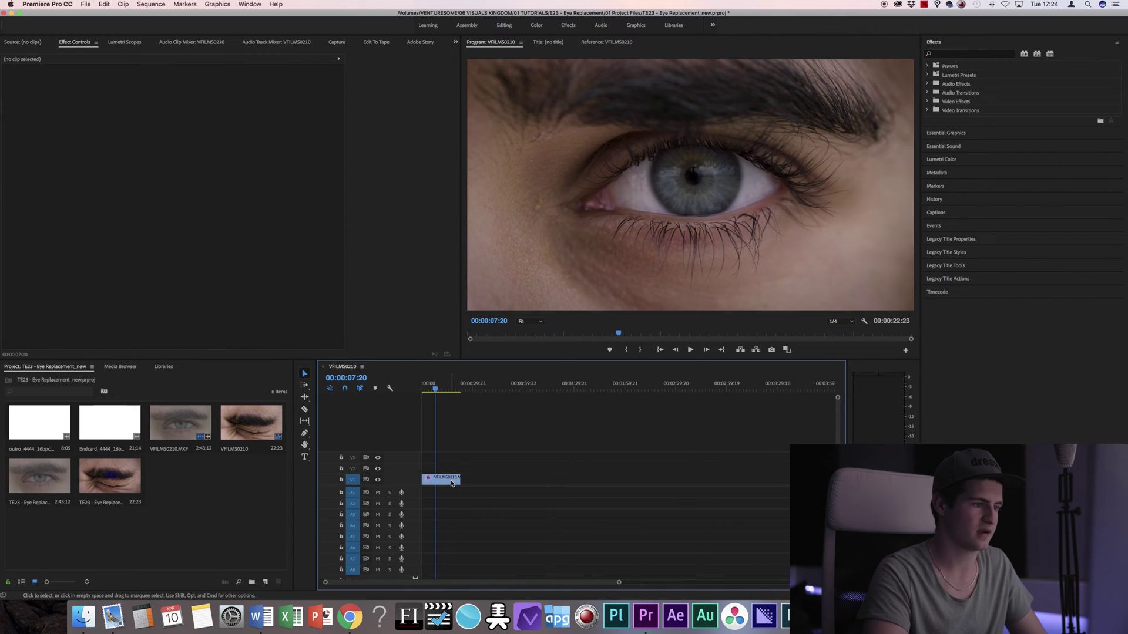
pyautogui.moveTo(452, 483); pyautogui.dragTo(476, 466)
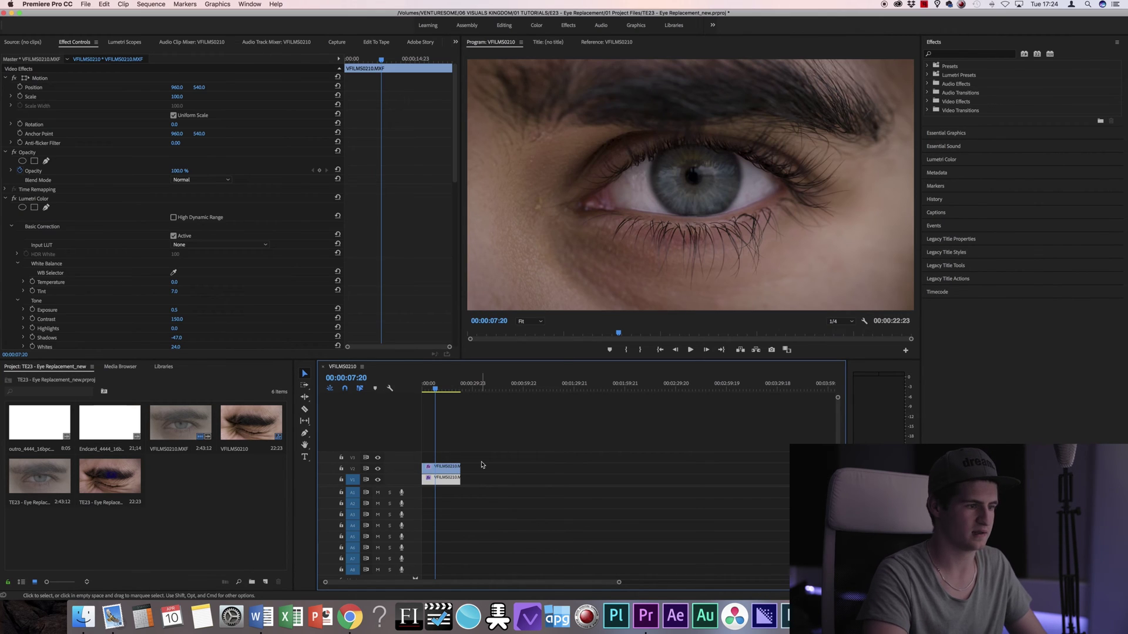
pyautogui.click(482, 464)
pyautogui.click(449, 469)
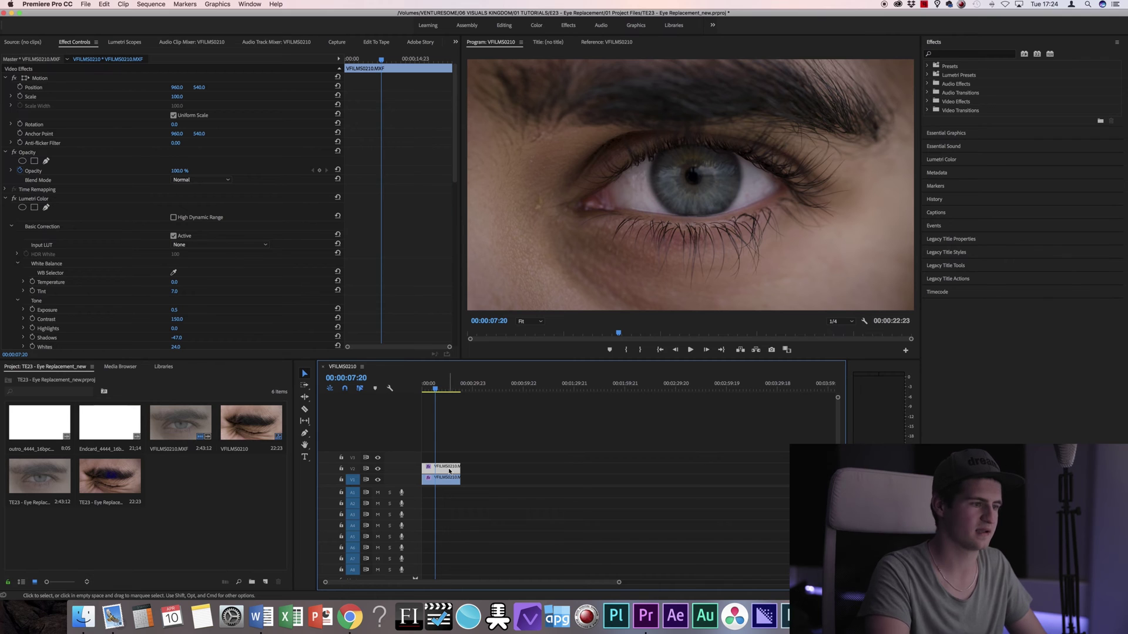
pyautogui.rightClick(449, 469)
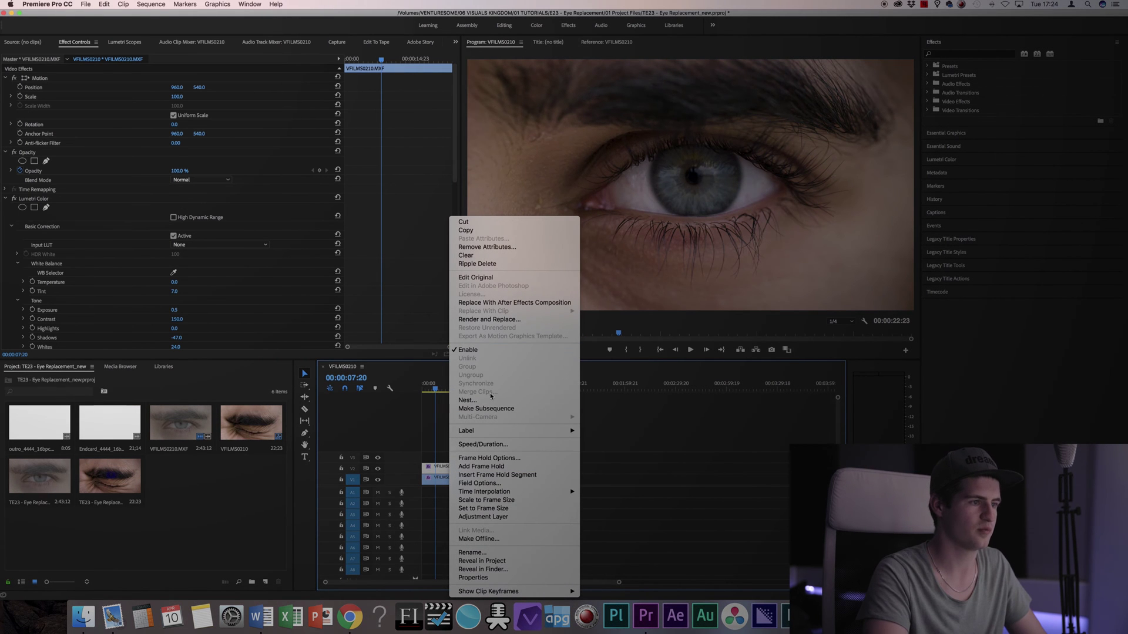
pyautogui.click(504, 303)
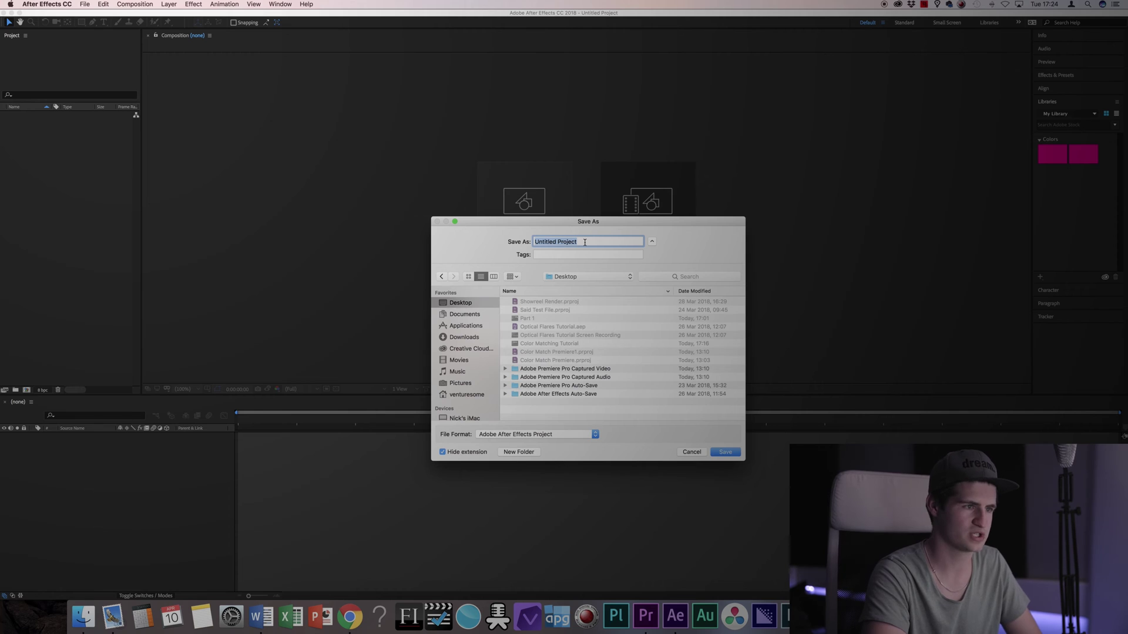
# Save the project as Eye Replacement Tut, move to frame 0:00:06:14, and select the eye layer.
pyautogui.write('Ey')
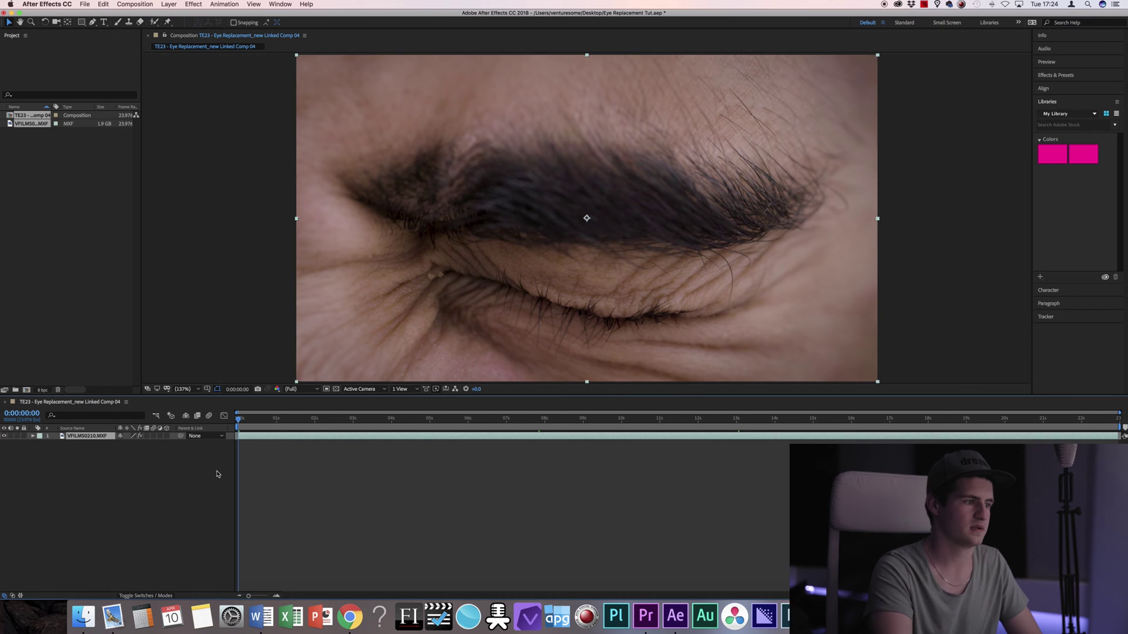
pyautogui.moveTo(241, 422); pyautogui.dragTo(675, 422)
pyautogui.moveTo(608, 433); pyautogui.dragTo(607, 433)
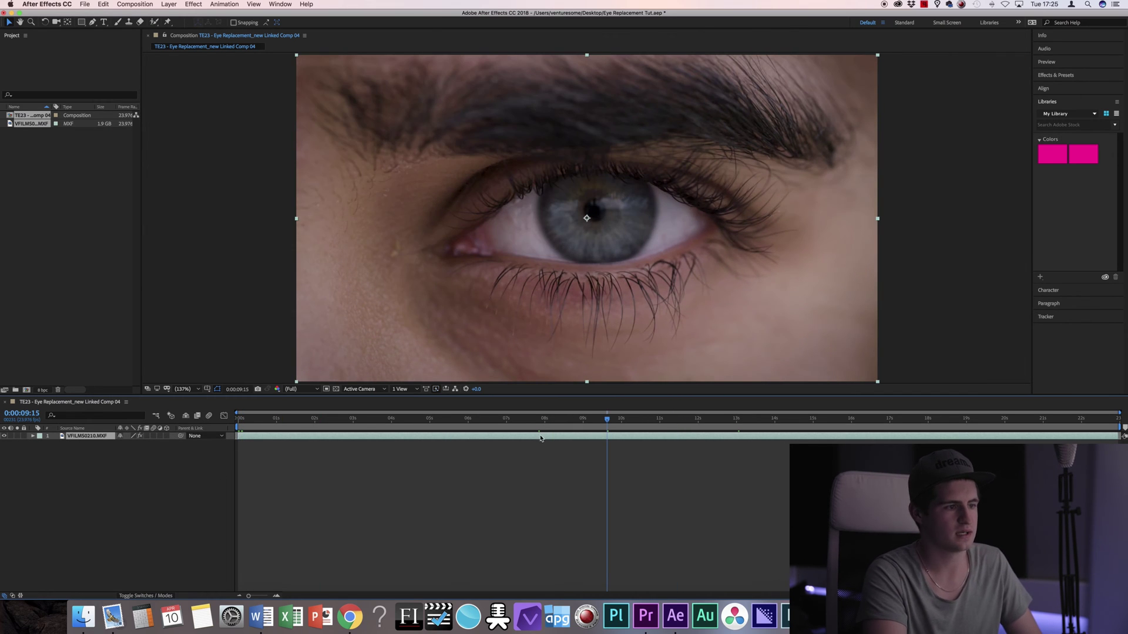
pyautogui.moveTo(496, 429); pyautogui.dragTo(492, 428)
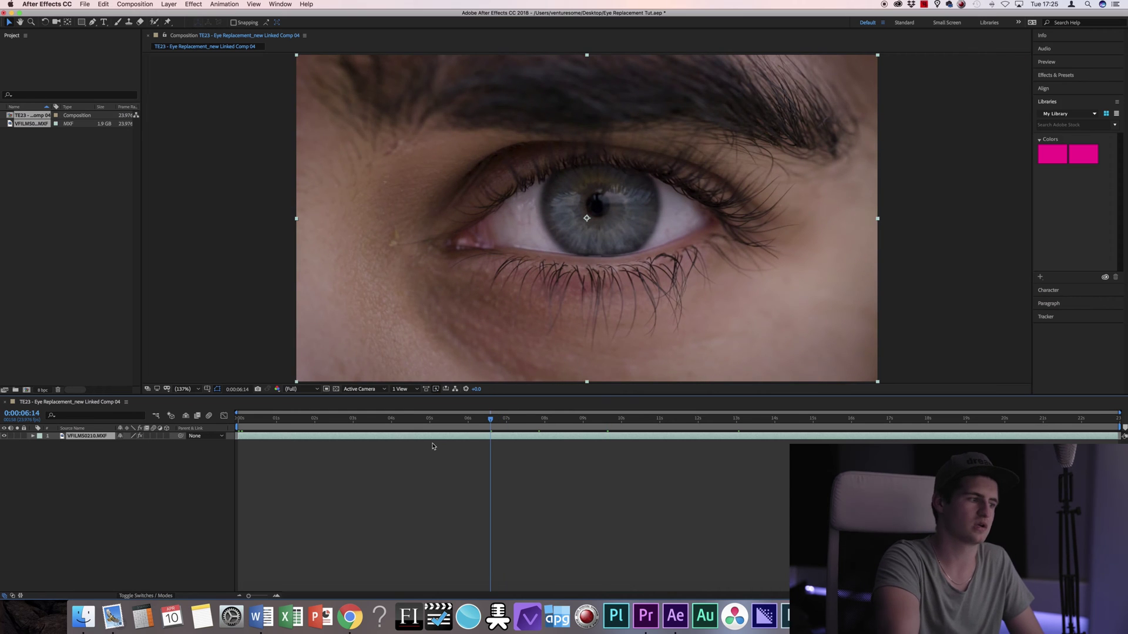
pyautogui.click(102, 471)
pyautogui.click(100, 441)
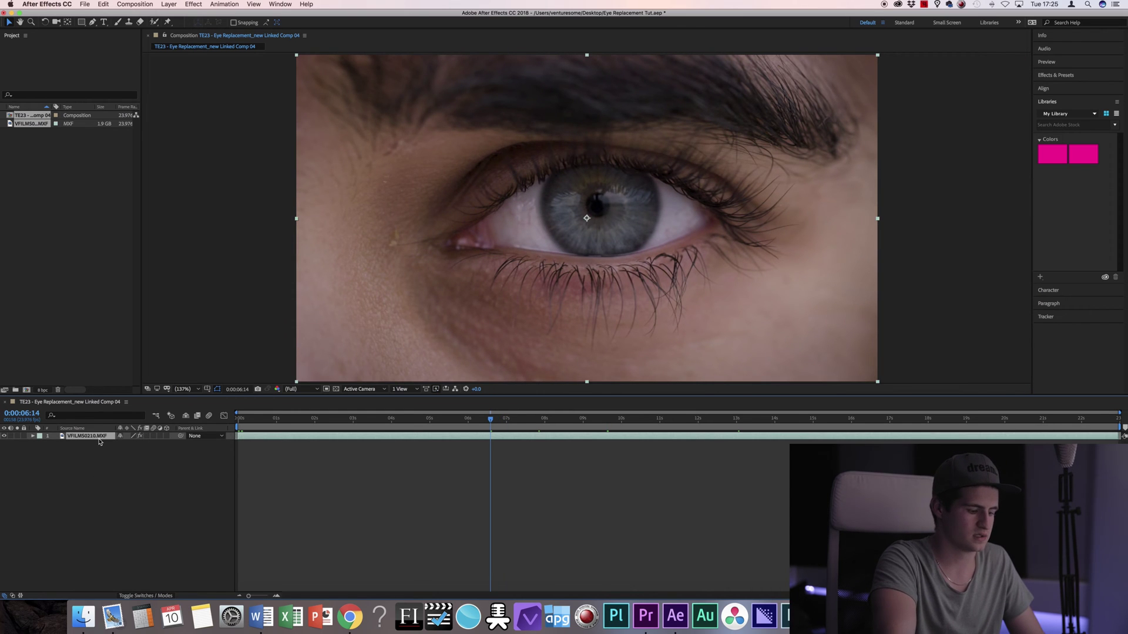
# Duplicate the eye layer and start a Pen mask down the iris's left side and bottom.
pyautogui.press('super+d')
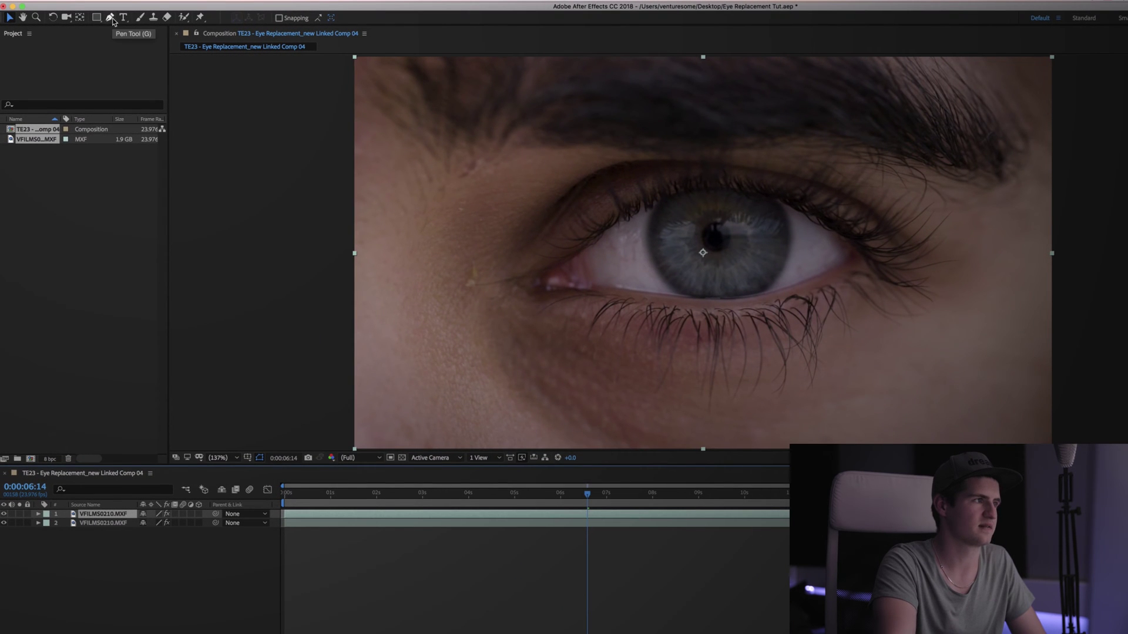
pyautogui.click(111, 17)
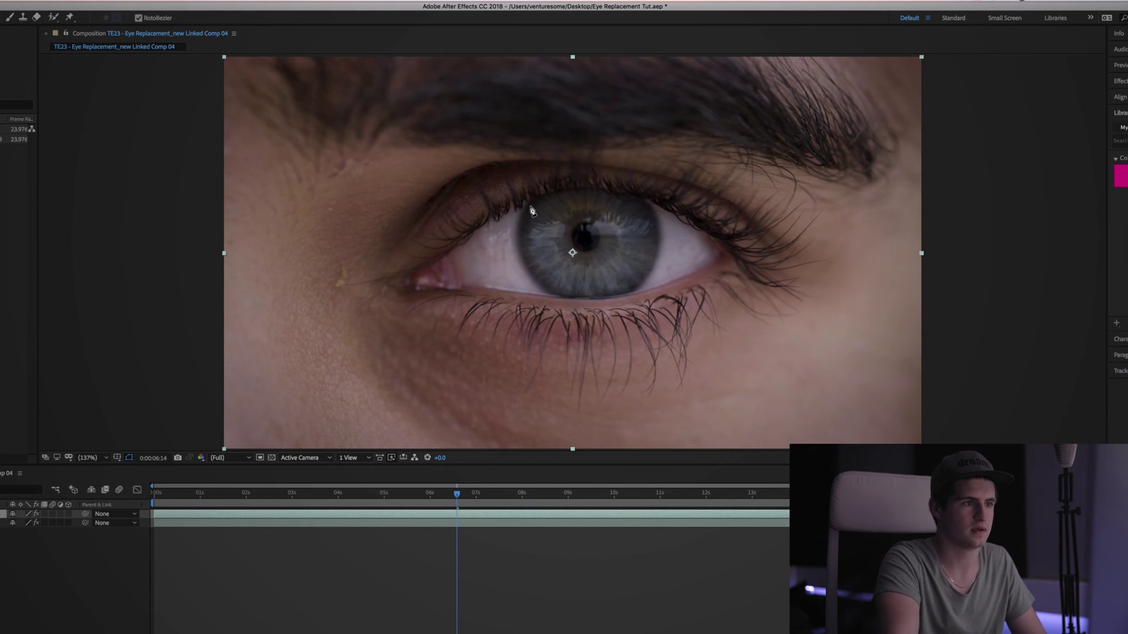
pyautogui.click(529, 207)
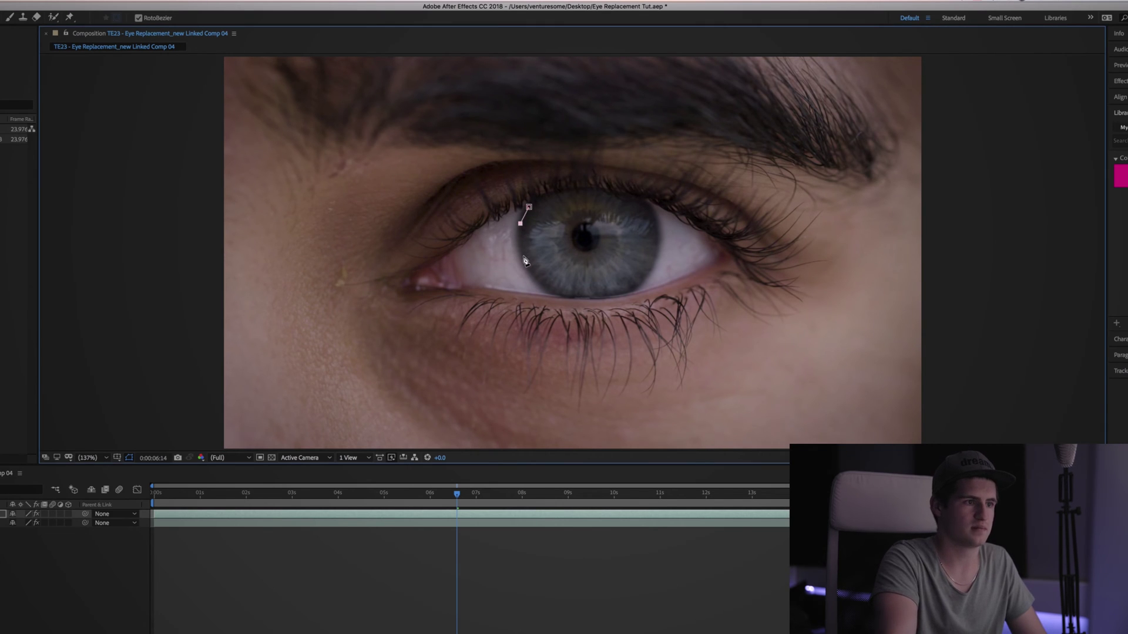
pyautogui.click(524, 256)
pyautogui.click(540, 282)
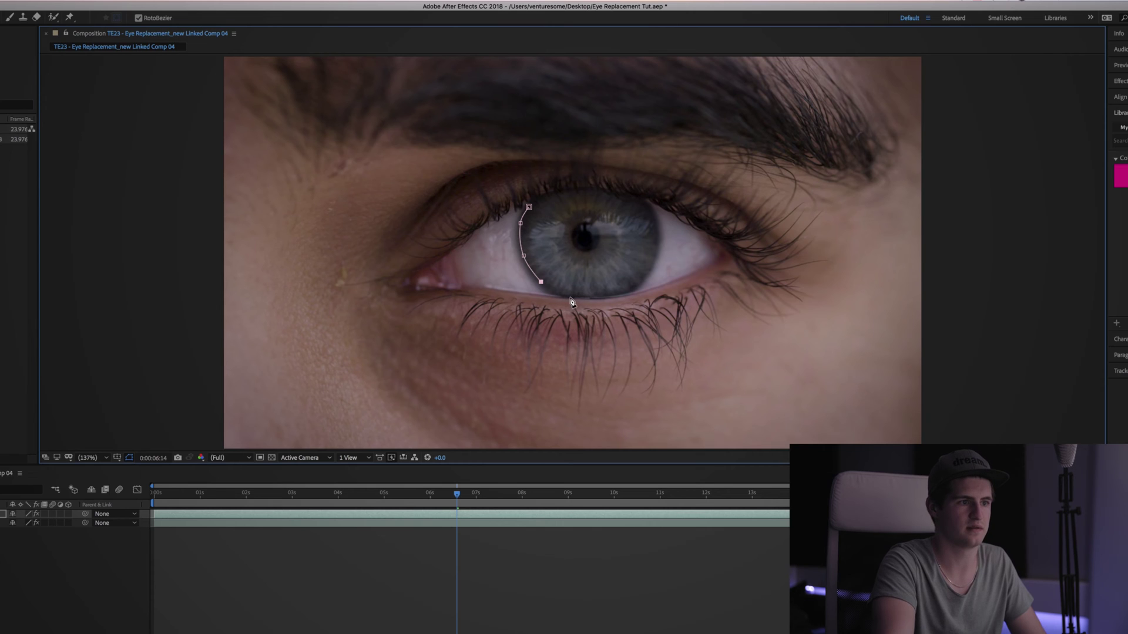
pyautogui.click(570, 296)
pyautogui.click(616, 293)
pyautogui.click(648, 272)
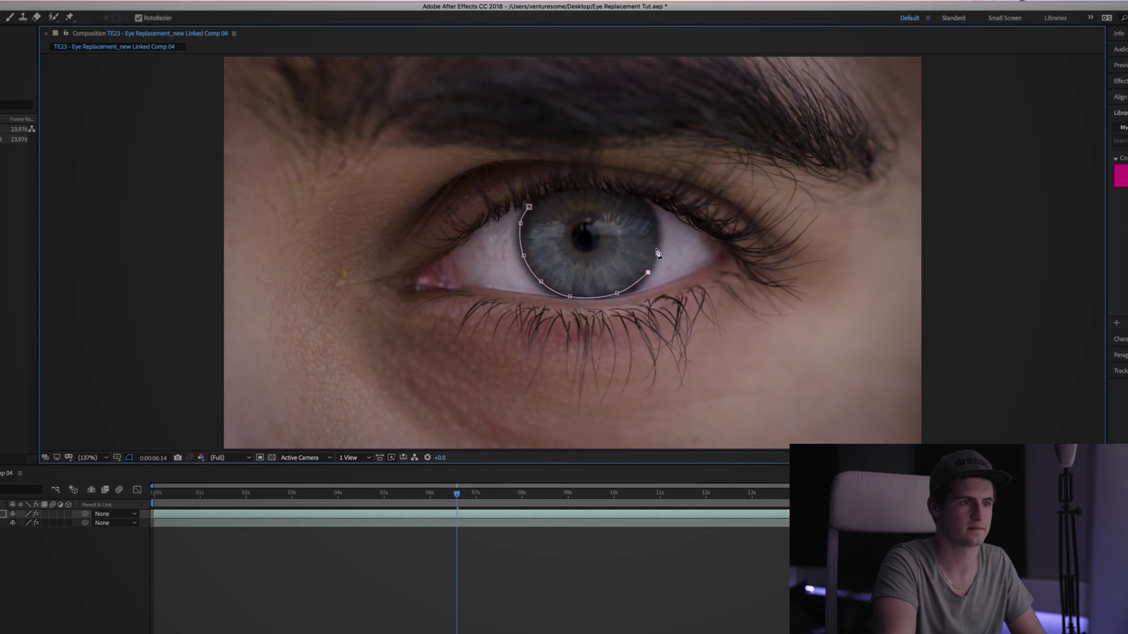
# Close the iris mask across the top, nudge the top points, and select the whole mask.
pyautogui.click(657, 239)
pyautogui.click(650, 208)
pyautogui.click(613, 200)
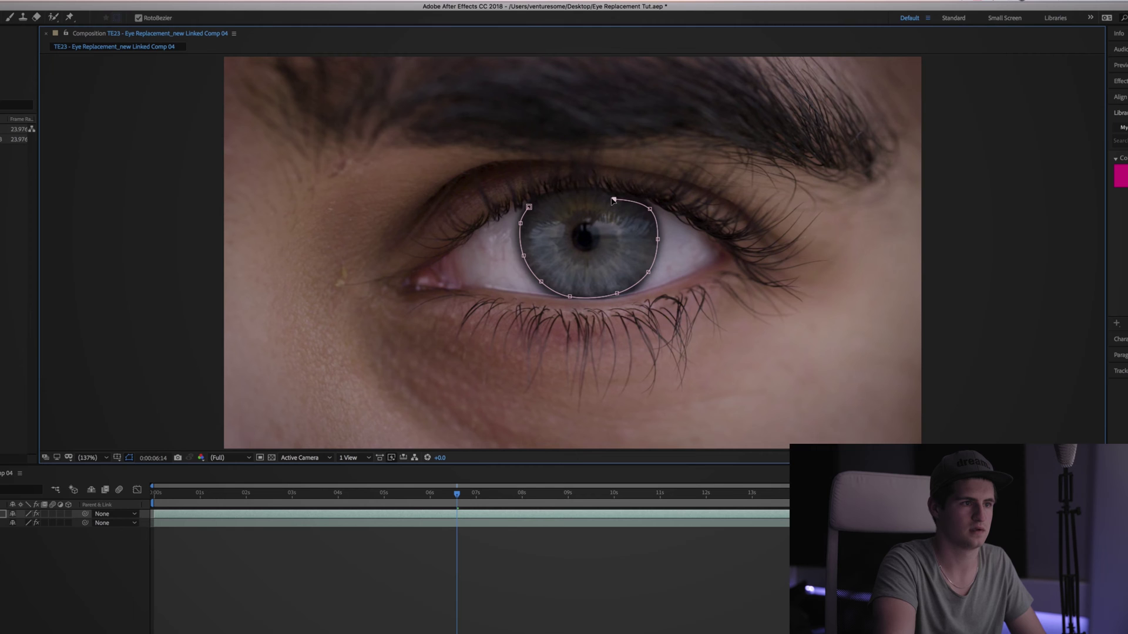
pyautogui.click(592, 194)
pyautogui.click(557, 196)
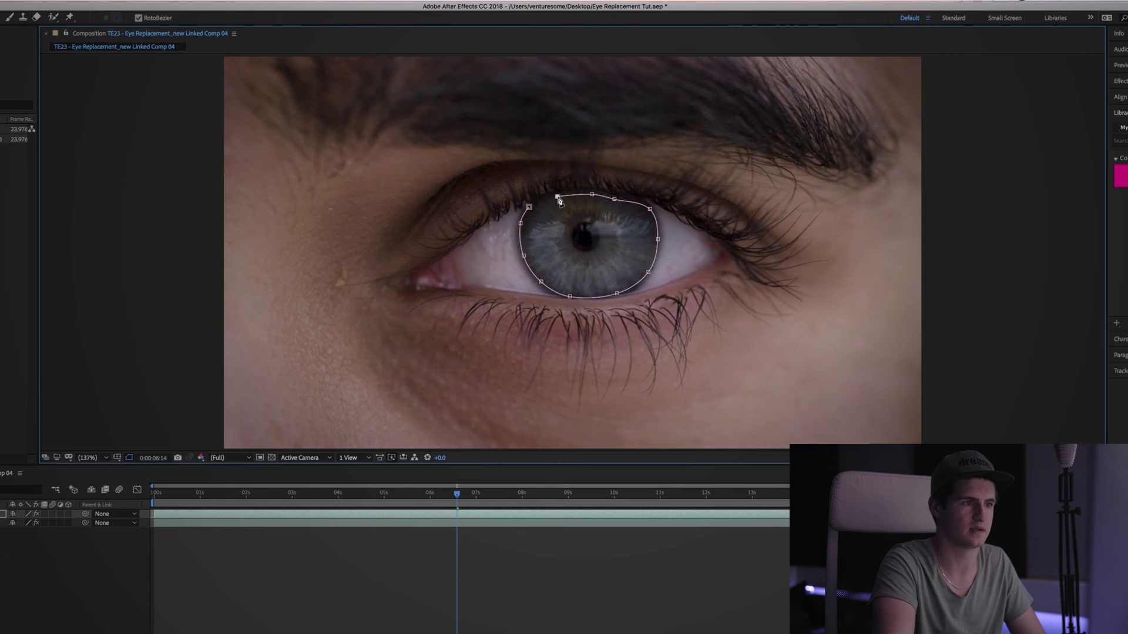
pyautogui.click(528, 207)
pyautogui.moveTo(613, 199); pyautogui.dragTo(615, 196)
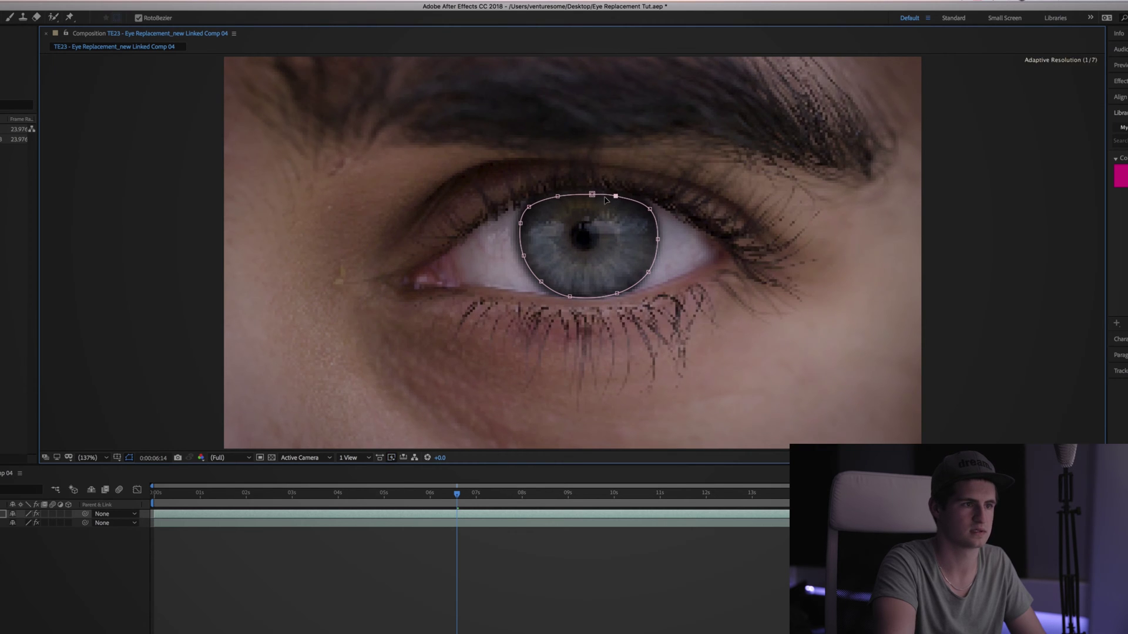
pyautogui.click(592, 195)
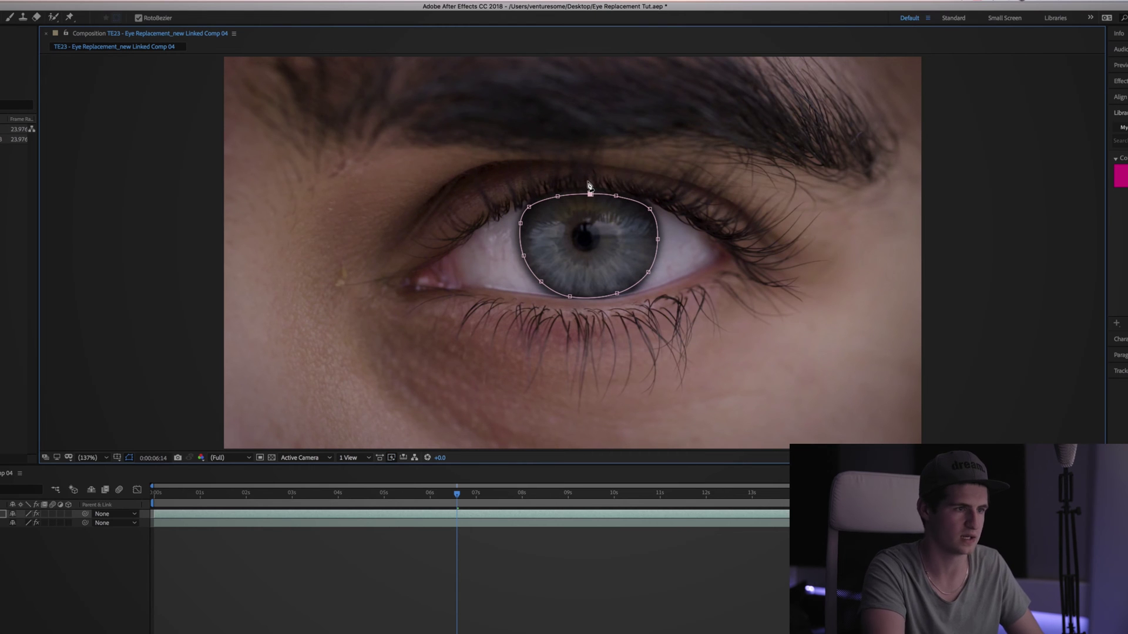
pyautogui.press('super+t')
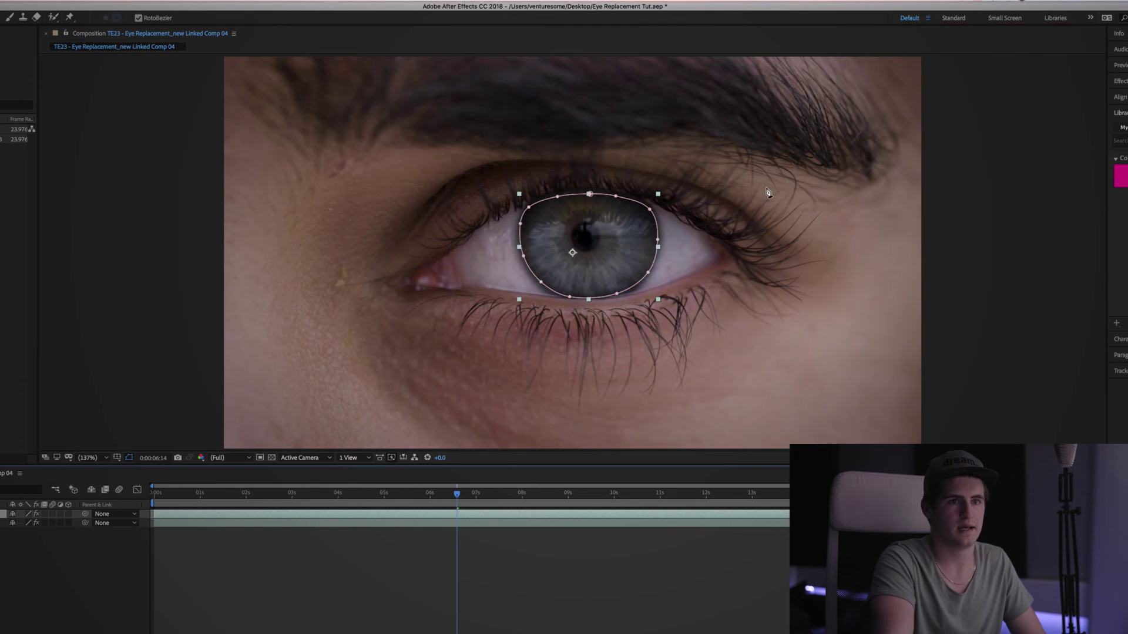
# Apply the Lumetri Color effect to the top eye layer.
pyautogui.click(1121, 81)
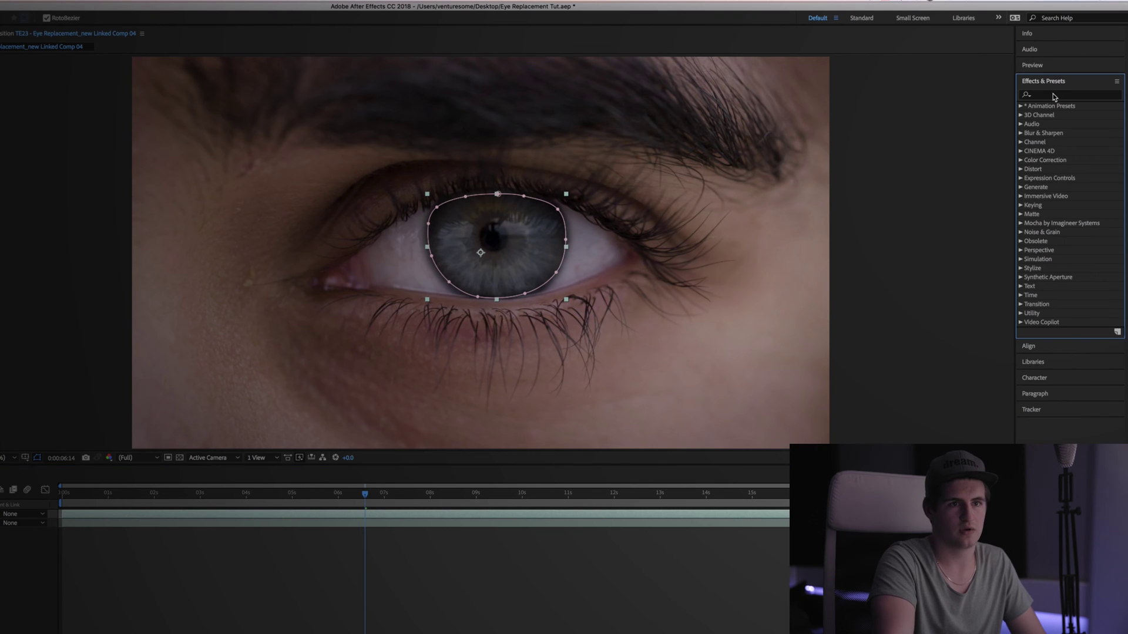
pyautogui.click(1054, 95)
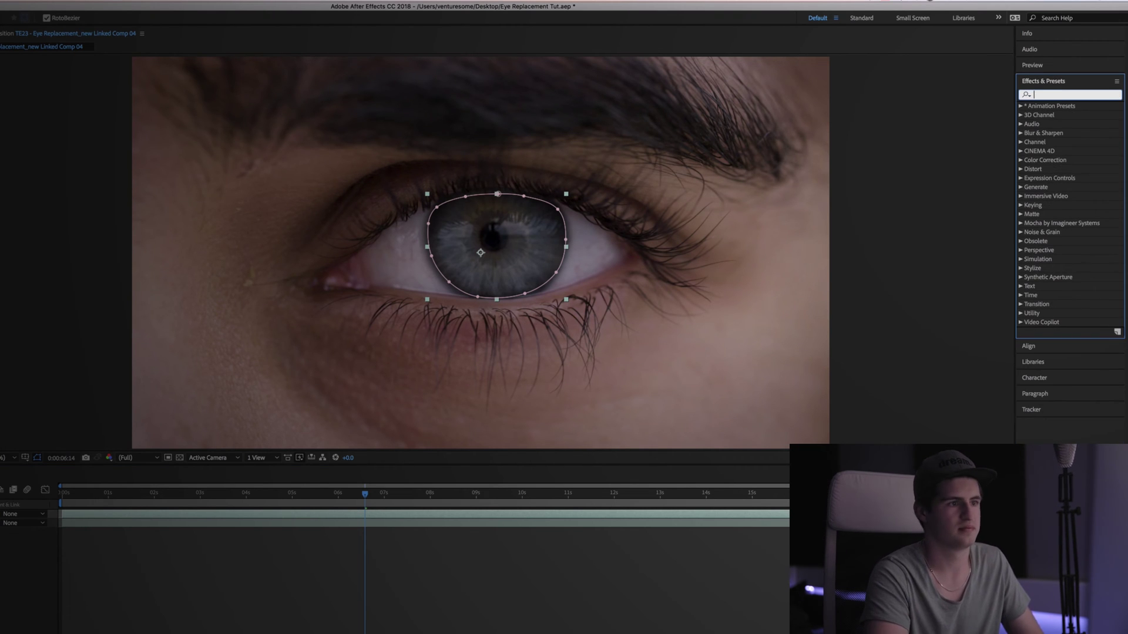
pyautogui.write('lumetr')
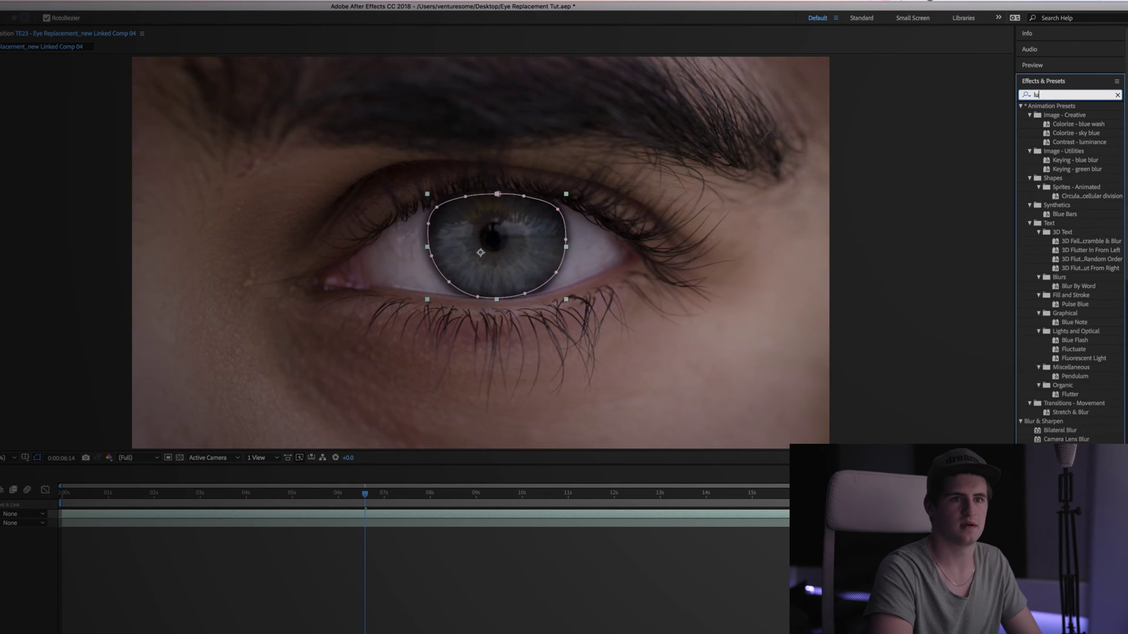
pyautogui.write('i')
pyautogui.moveTo(1070, 116); pyautogui.dragTo(0, 516)
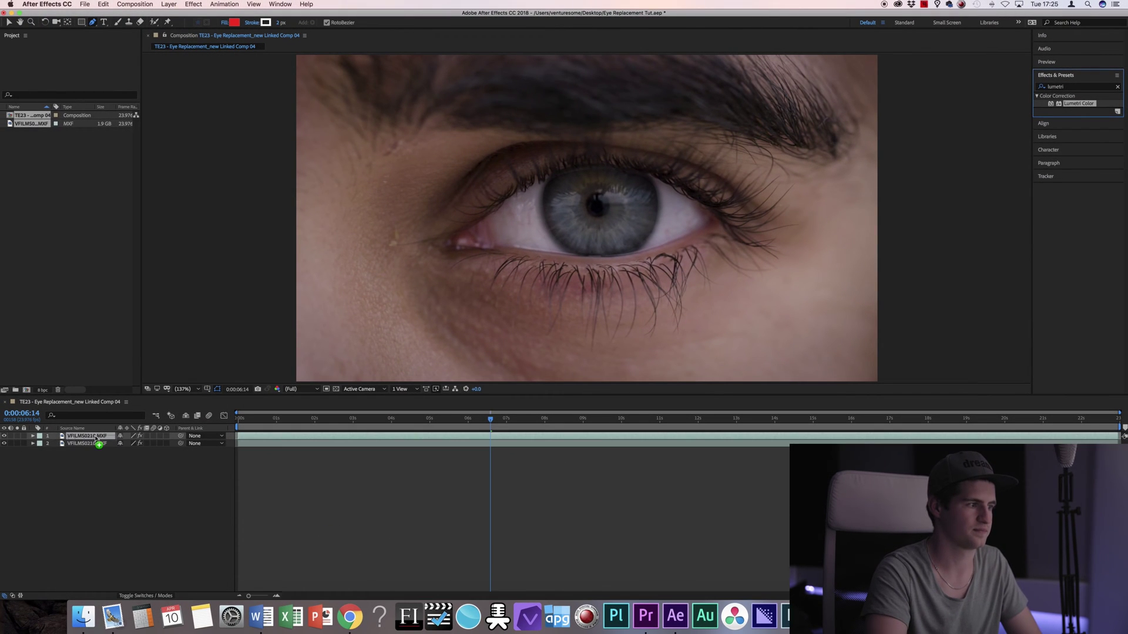
pyautogui.moveTo(97, 439); pyautogui.dragTo(96, 440)
pyautogui.click(9, 22)
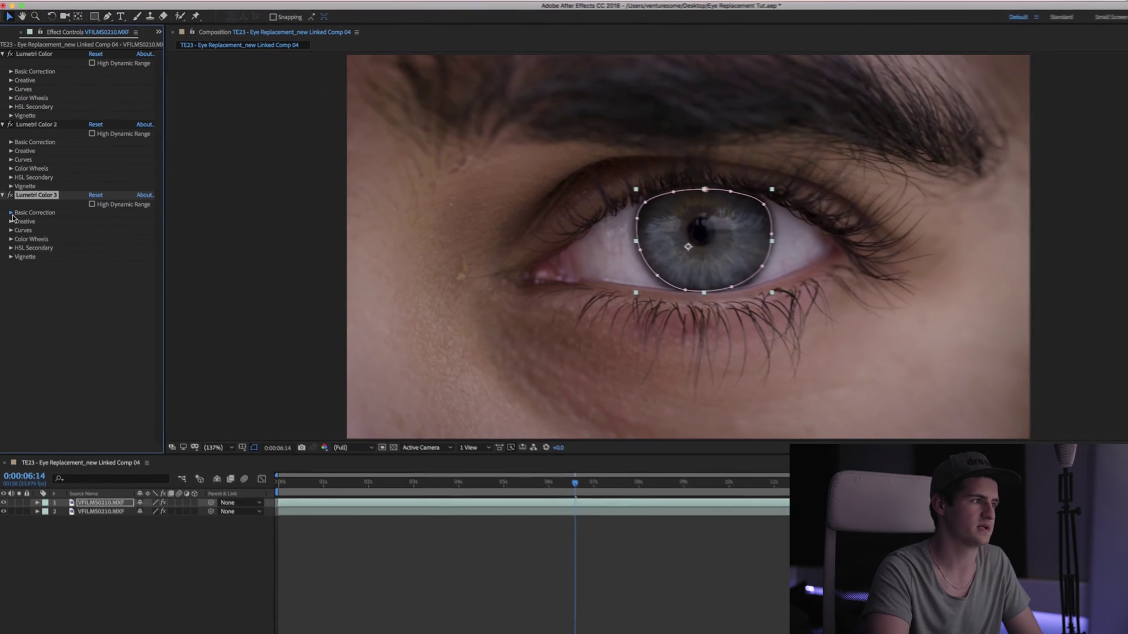
# Set the Lumetri basic correction to contrast 150, exposure 1.2 and saturation 127.
pyautogui.click(12, 189)
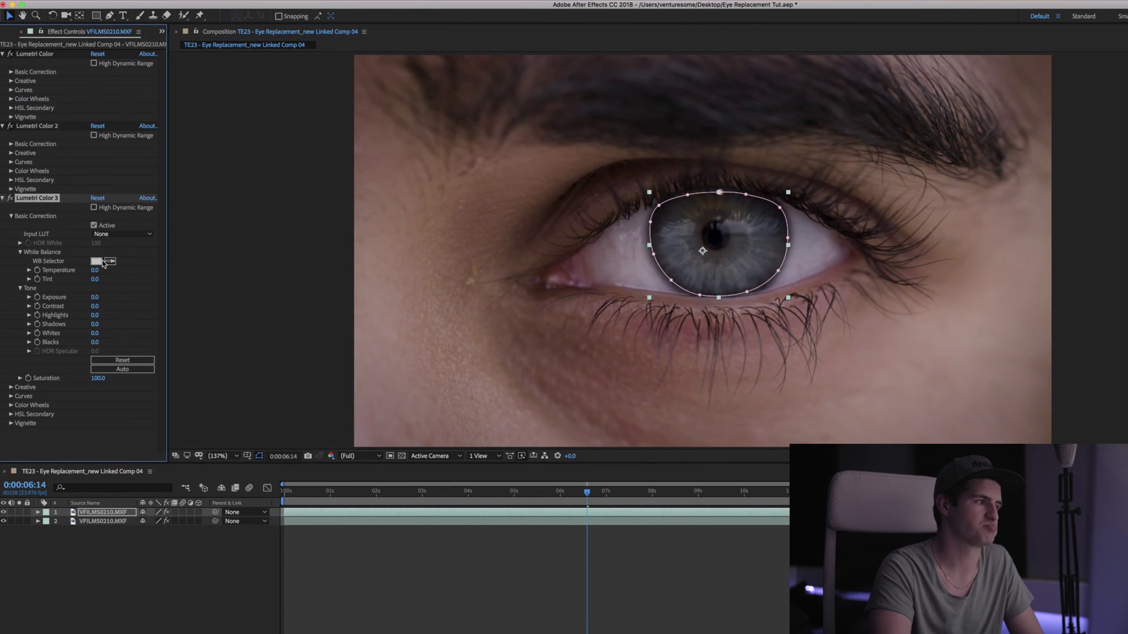
pyautogui.moveTo(95, 310); pyautogui.dragTo(255, 305)
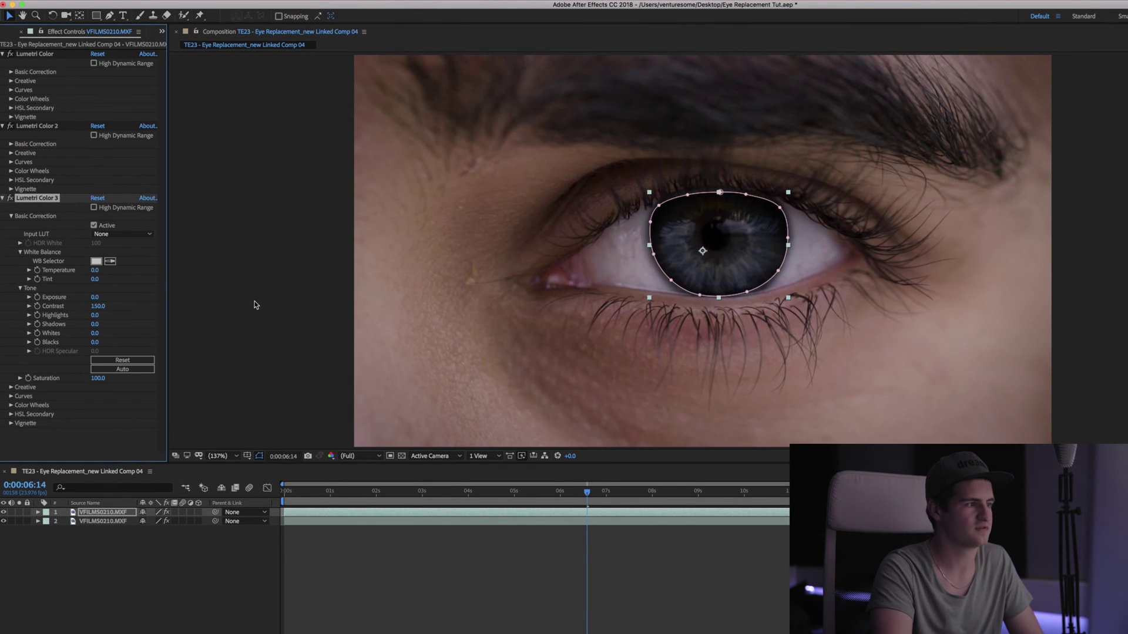
pyautogui.moveTo(94, 298); pyautogui.dragTo(113, 284)
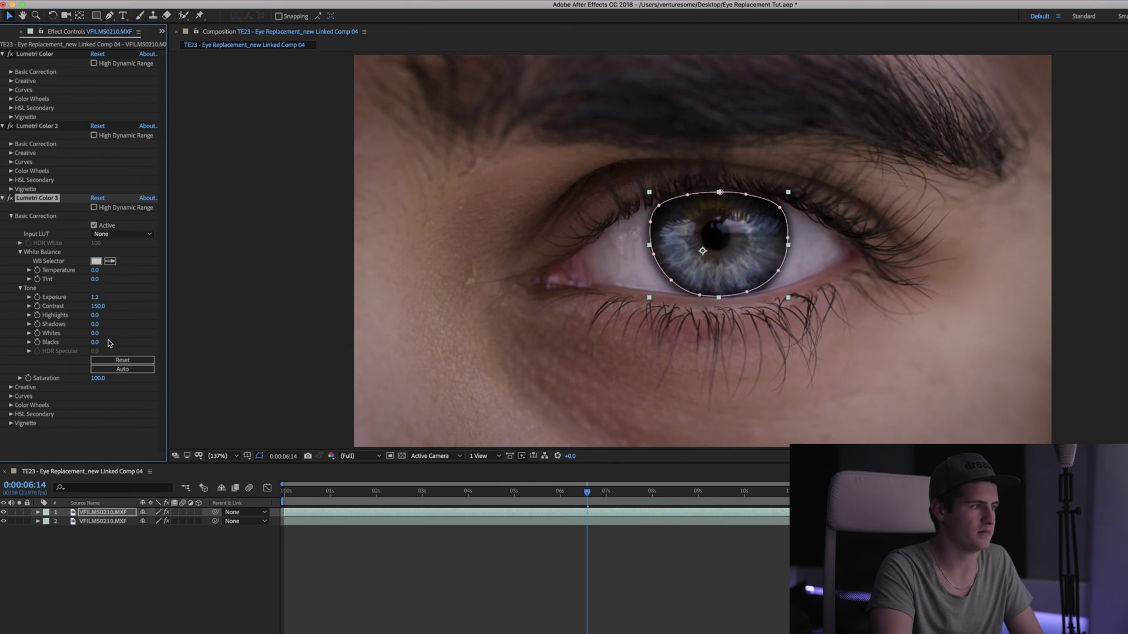
pyautogui.moveTo(97, 378); pyautogui.dragTo(123, 385)
# Lift the Lumetri blue curve so the masked iris turns vivid blue.
pyautogui.click(11, 396)
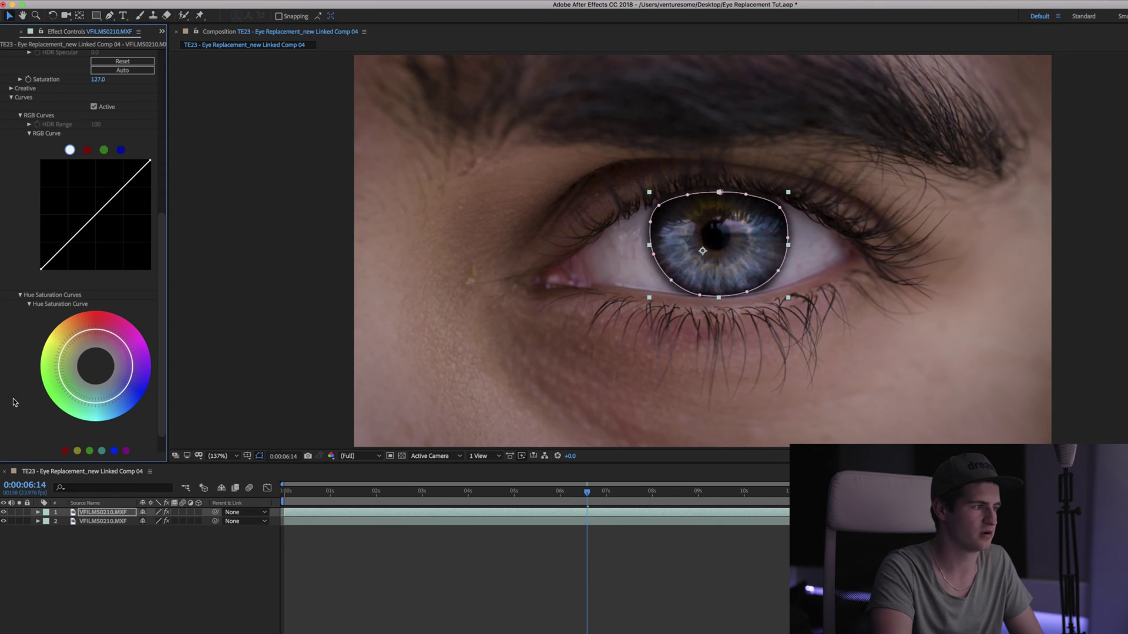
pyautogui.click(121, 150)
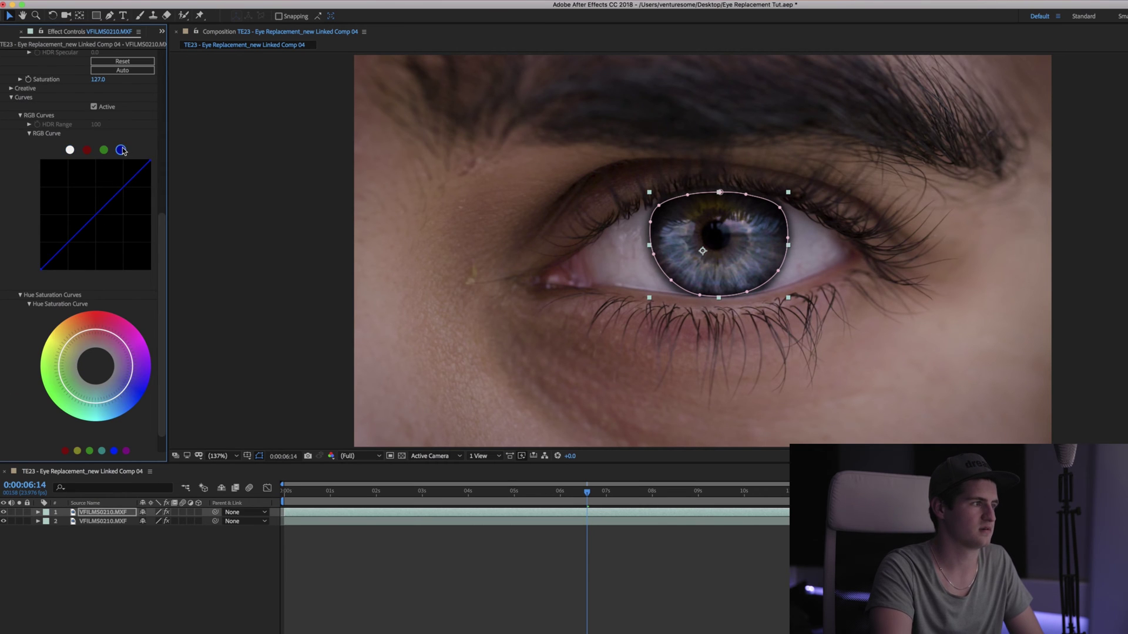
pyautogui.moveTo(42, 271); pyautogui.dragTo(36, 257)
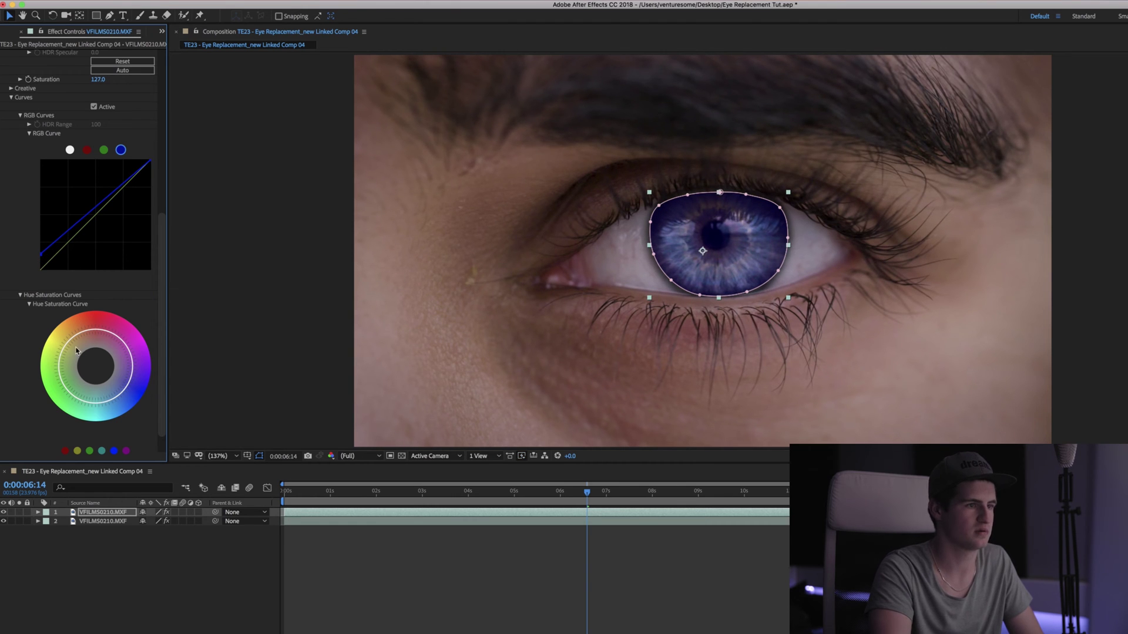
pyautogui.click(177, 609)
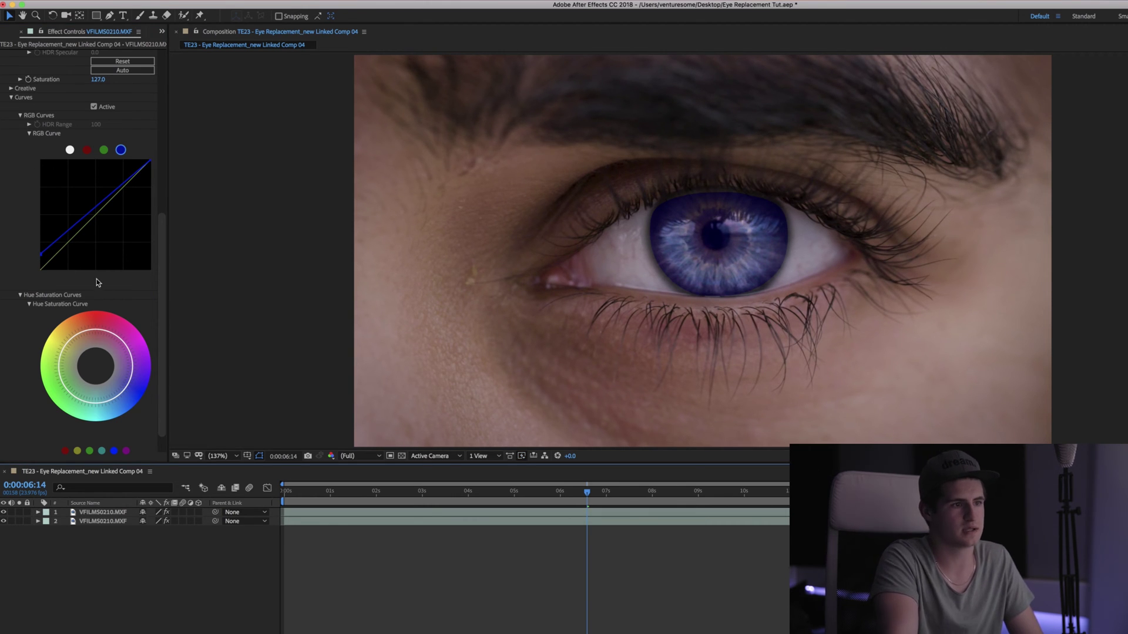
# Set the tunnel layer's Mask Feather to 58.0,58.0 pixels and hide the mask outline to judge it.
pyautogui.scroll(5, 796, 245)
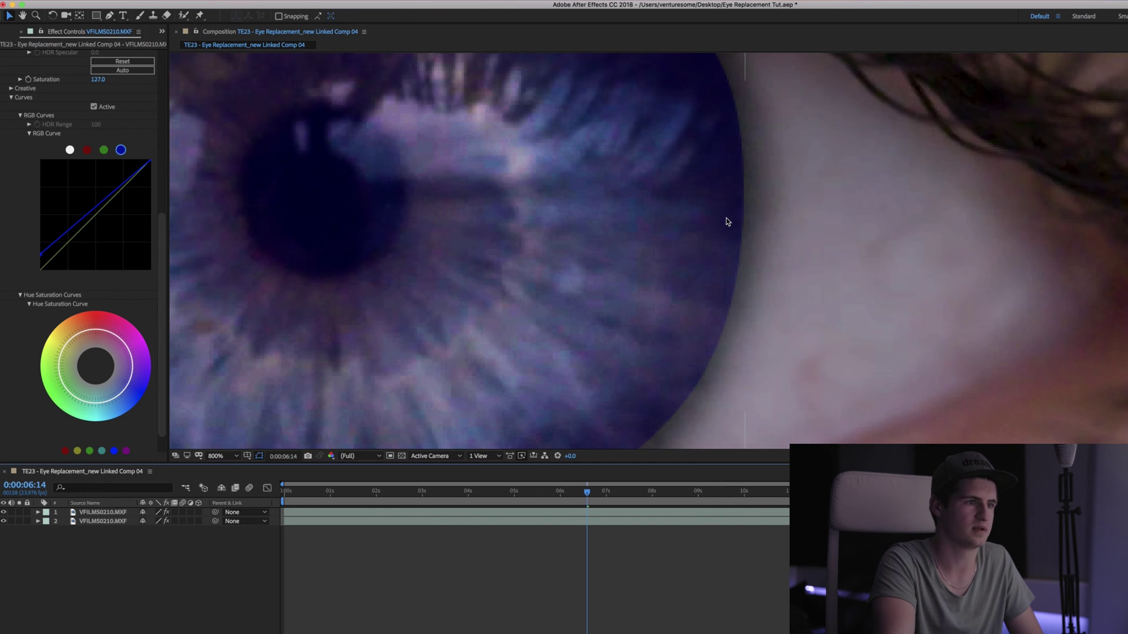
pyautogui.scroll(-2, 727, 221)
pyautogui.scroll(-2, 625, 217)
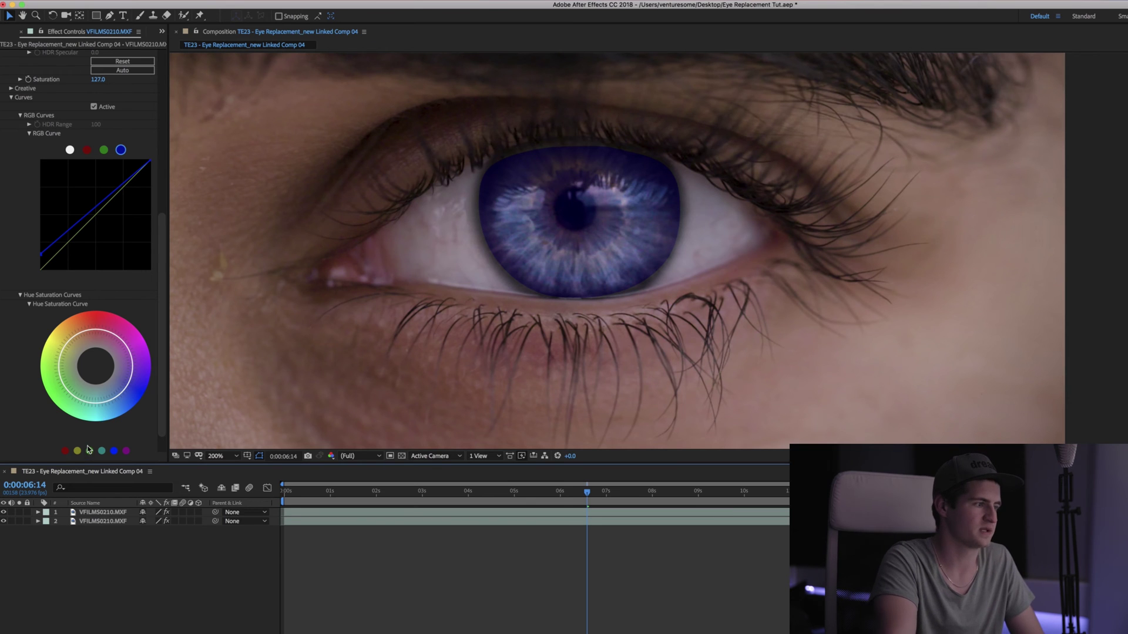
pyautogui.click(105, 512)
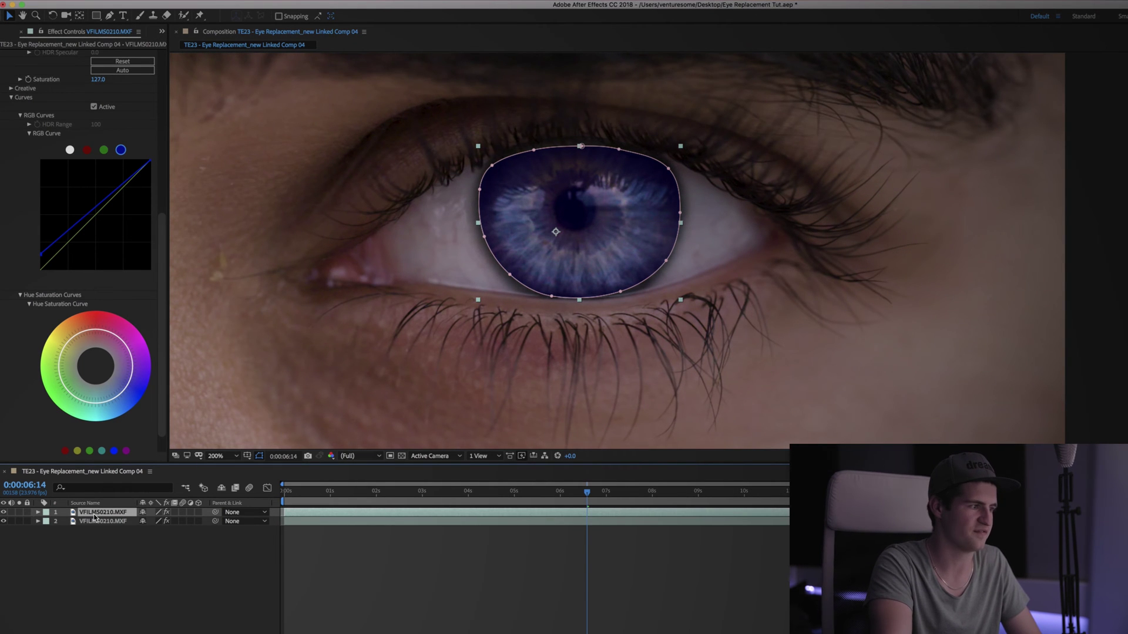
pyautogui.press('f')
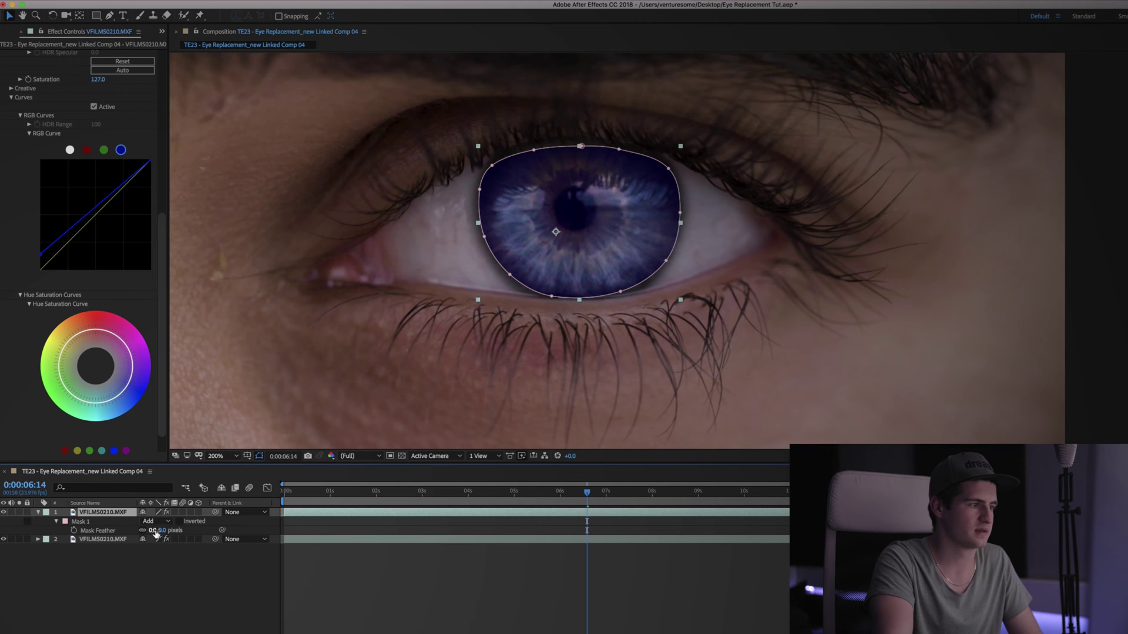
pyautogui.moveTo(151, 530); pyautogui.dragTo(176, 521)
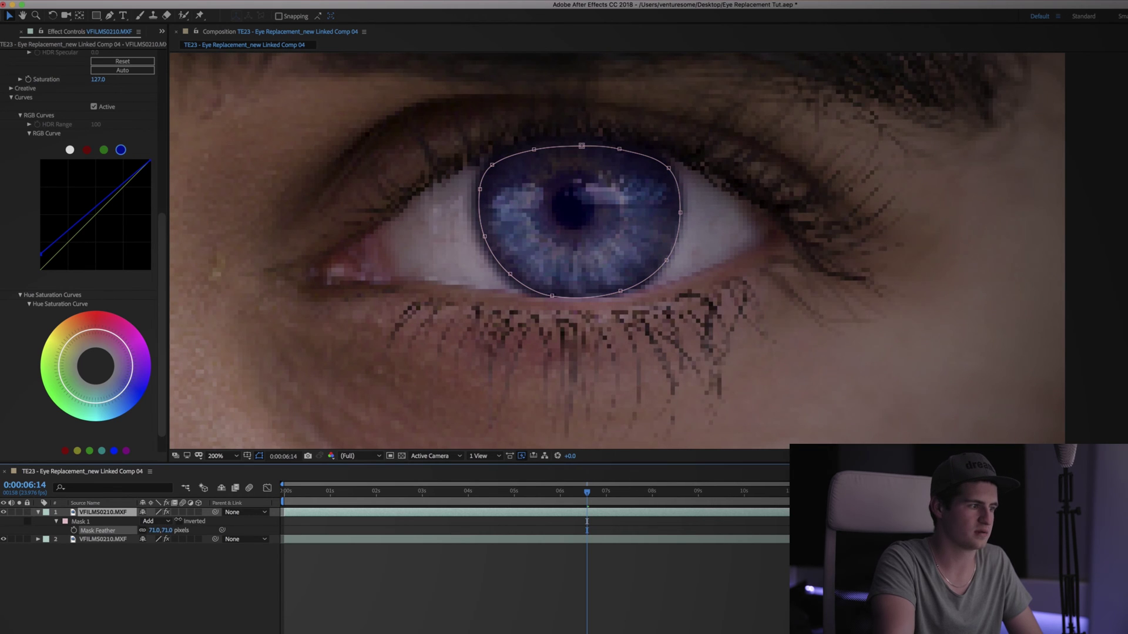
pyautogui.click(157, 578)
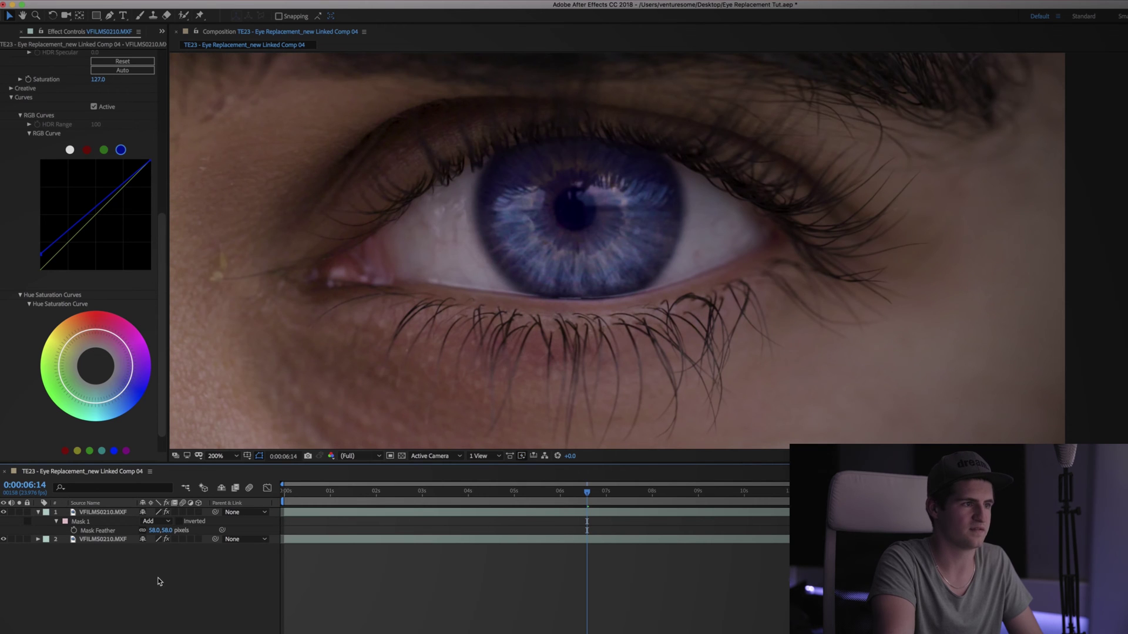
pyautogui.click(98, 515)
pyautogui.press('F2')
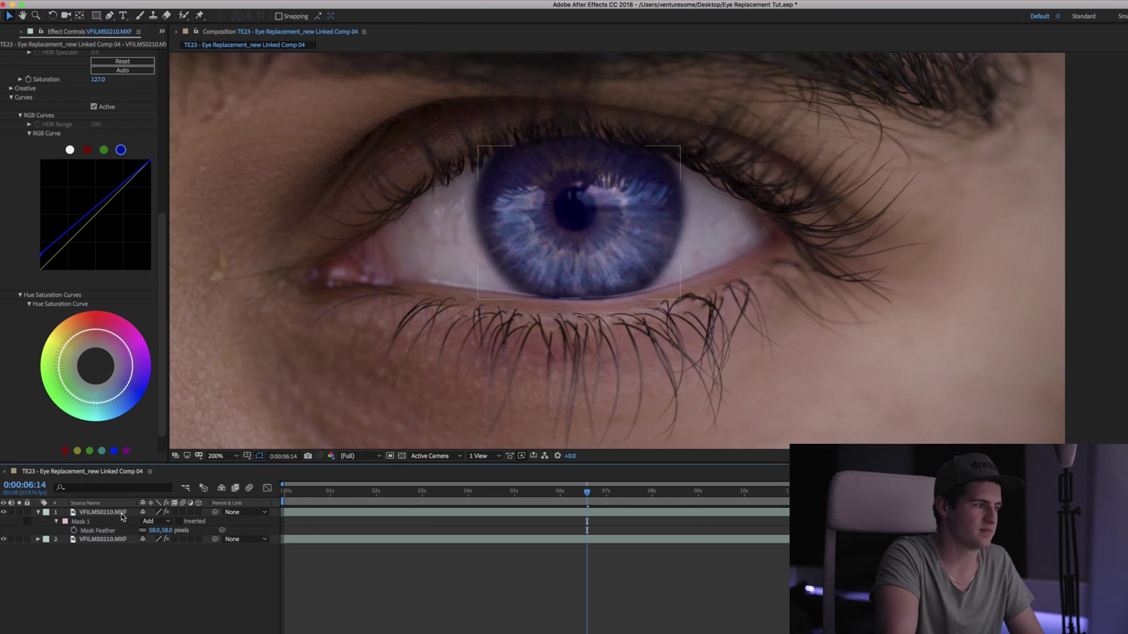
# Reveal Mask 1's properties and try a mask expansion of -5 pixels.
pyautogui.click(55, 522)
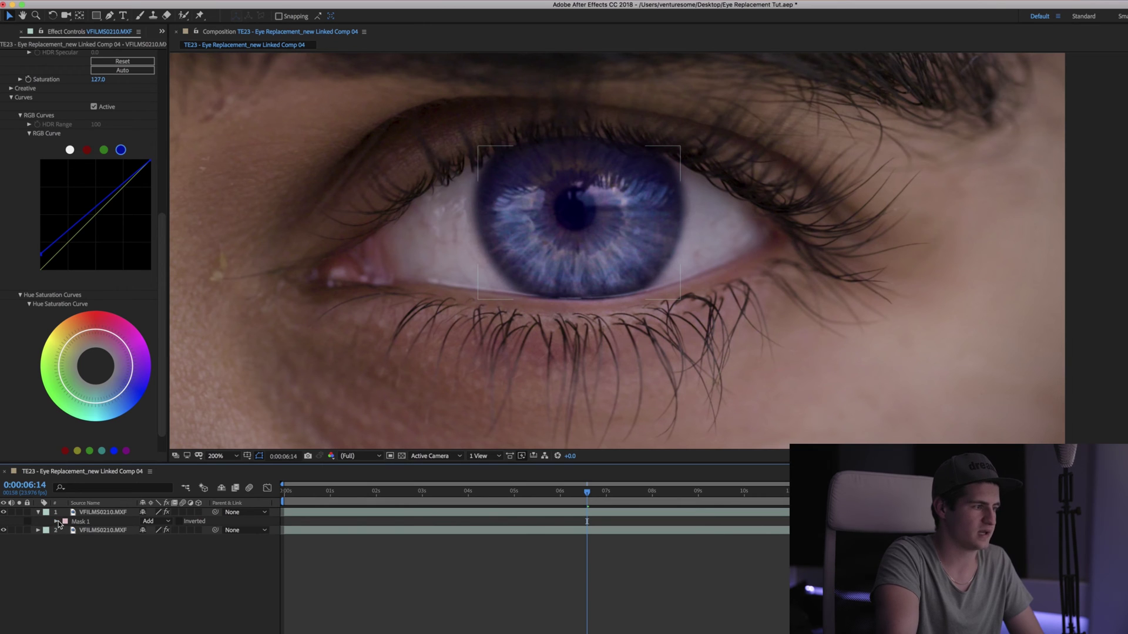
pyautogui.click(56, 521)
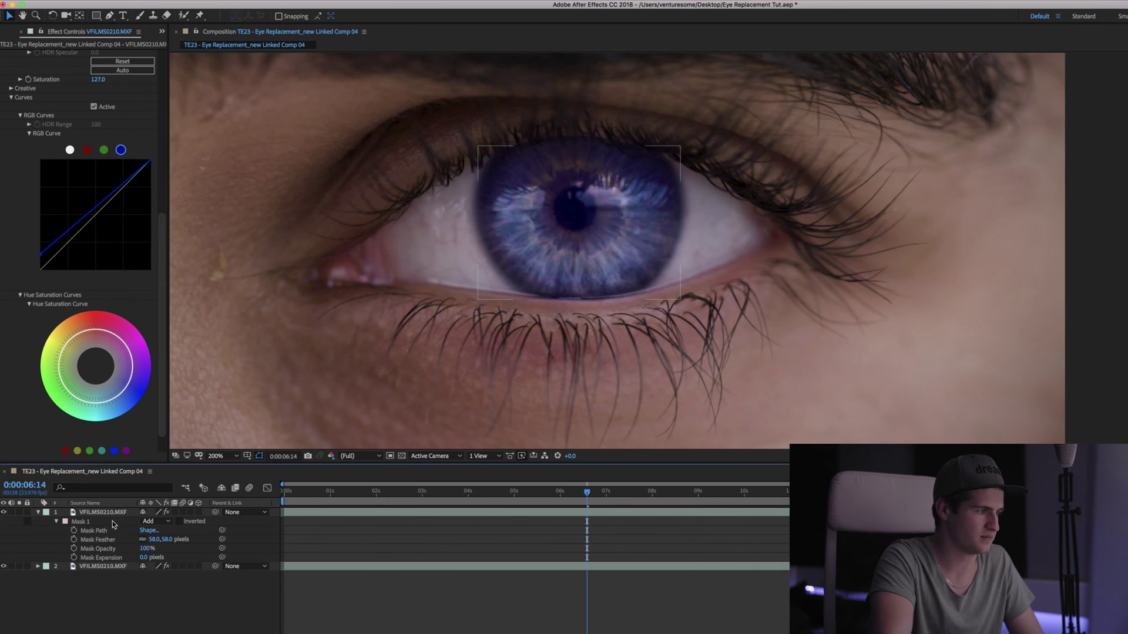
pyautogui.moveTo(142, 558)
pyautogui.mouseDown()
pyautogui.moveTo(323, 549)
pyautogui.moveTo(136, 558)
pyautogui.mouseUp()
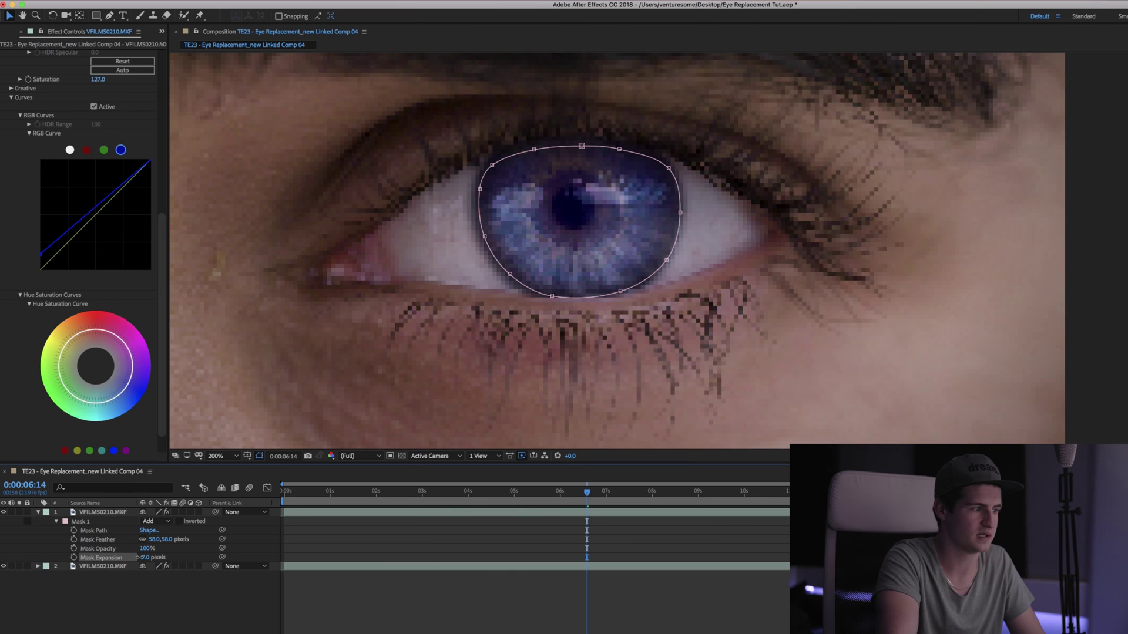
pyautogui.moveTo(136, 557); pyautogui.dragTo(138, 557)
pyautogui.click(147, 557)
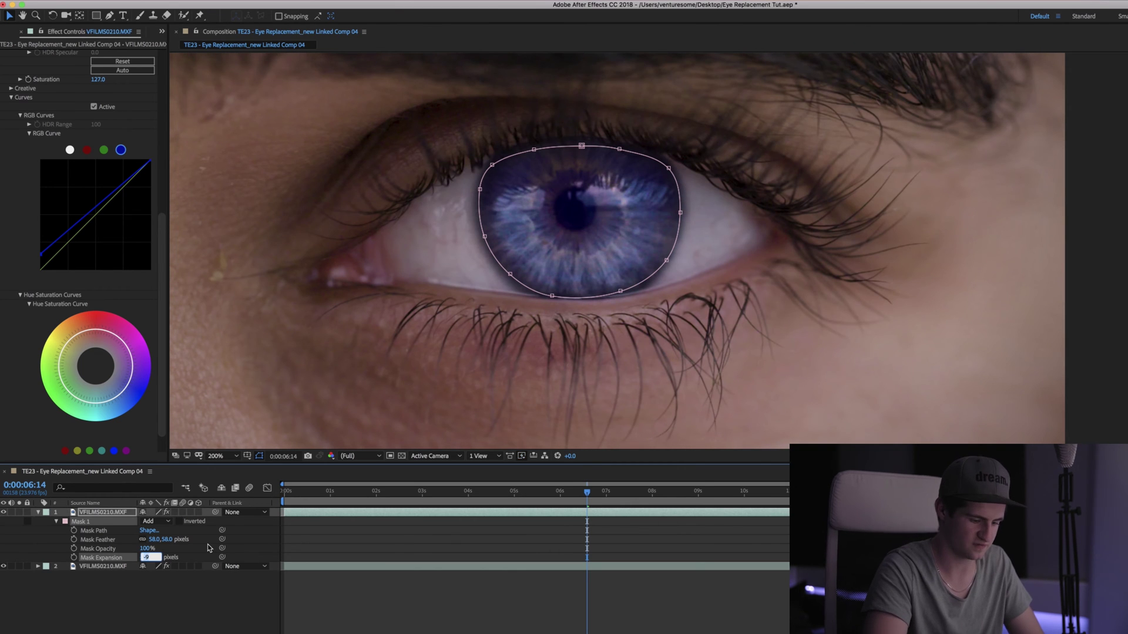
pyautogui.press('Return')
pyautogui.click(209, 630)
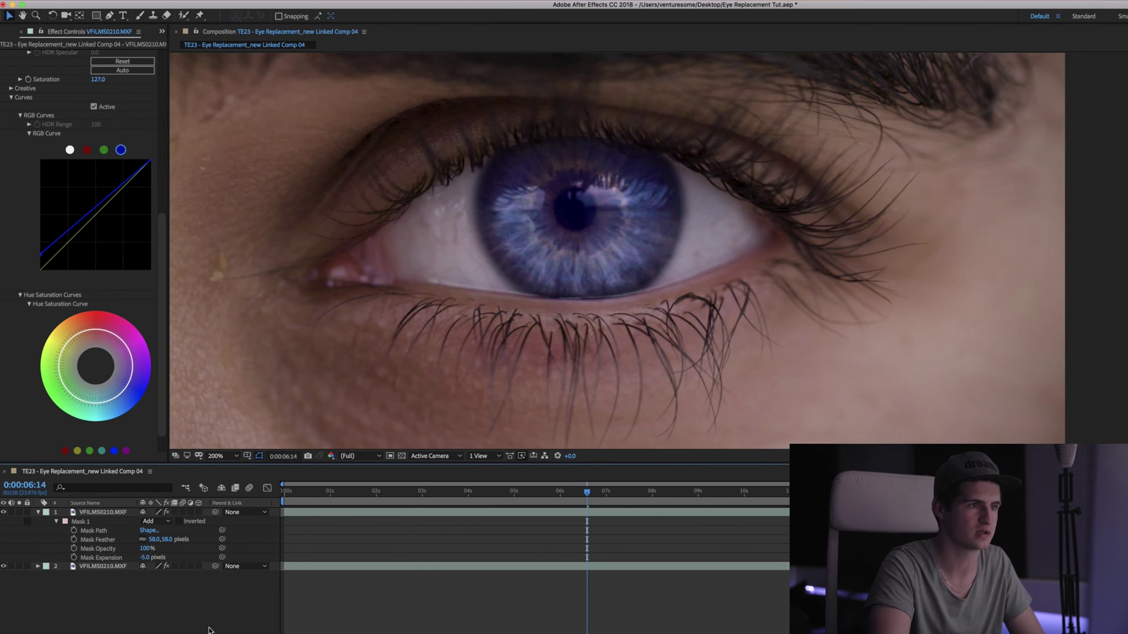
# Try -10, then settle the mask expansion at -7.5 pixels.
pyautogui.click(145, 557)
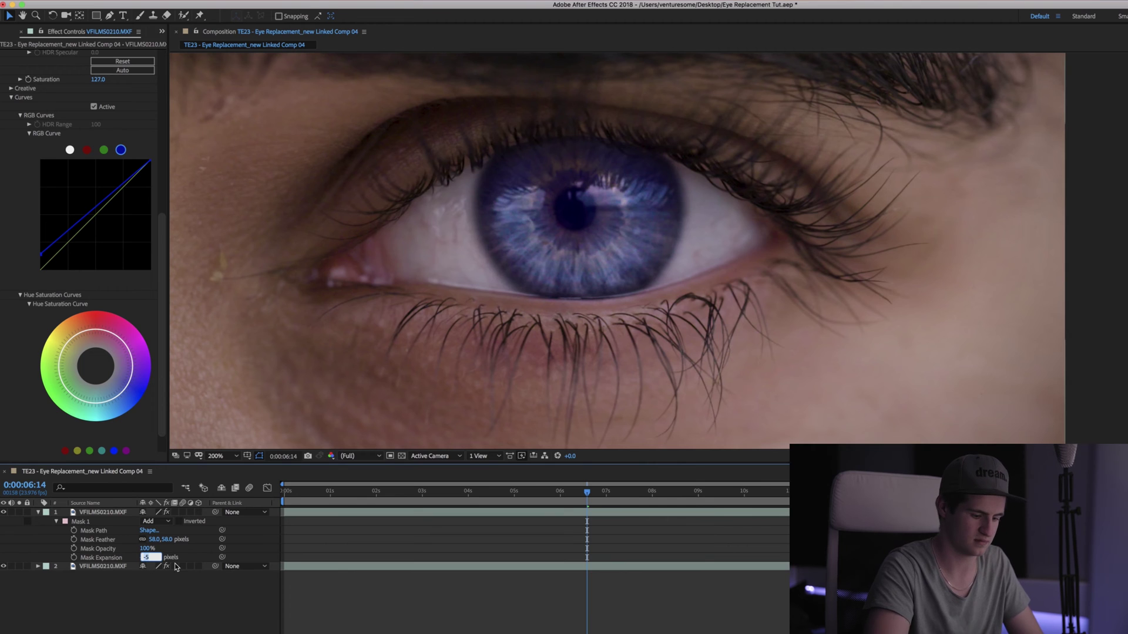
pyautogui.write('-10')
pyautogui.press('Return')
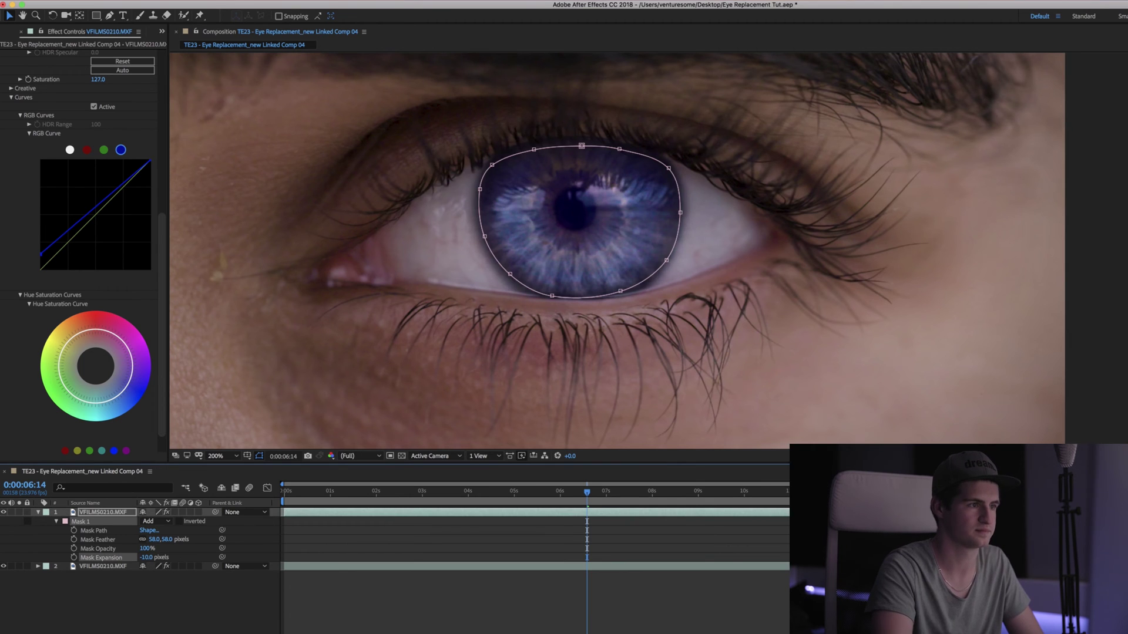
pyautogui.click(195, 596)
pyautogui.click(149, 557)
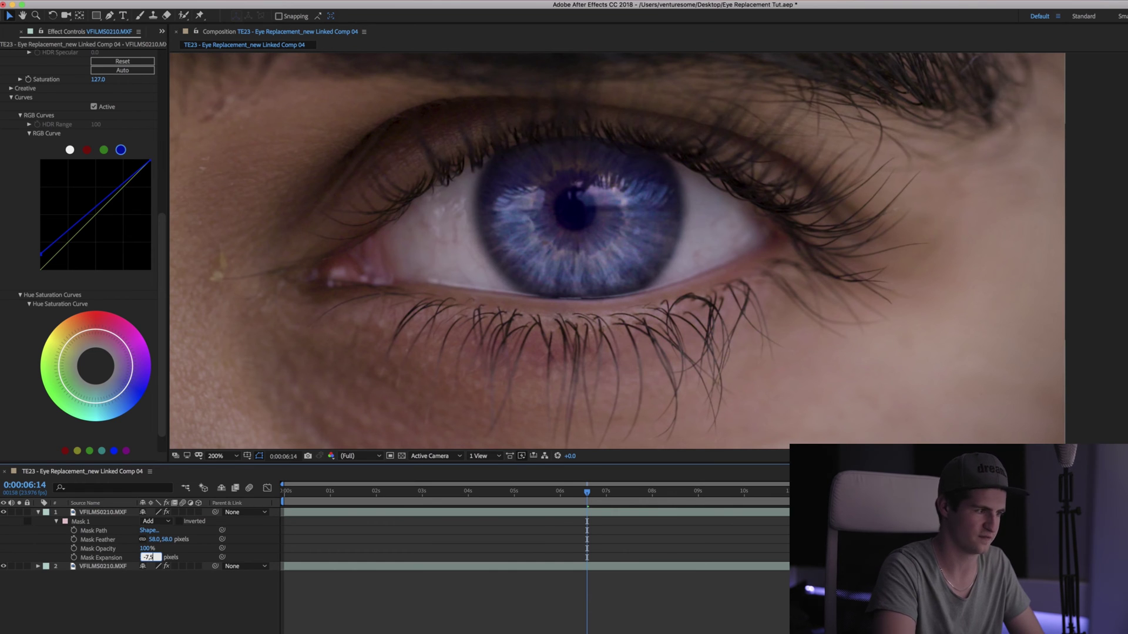
pyautogui.press('Return')
pyautogui.click(274, 591)
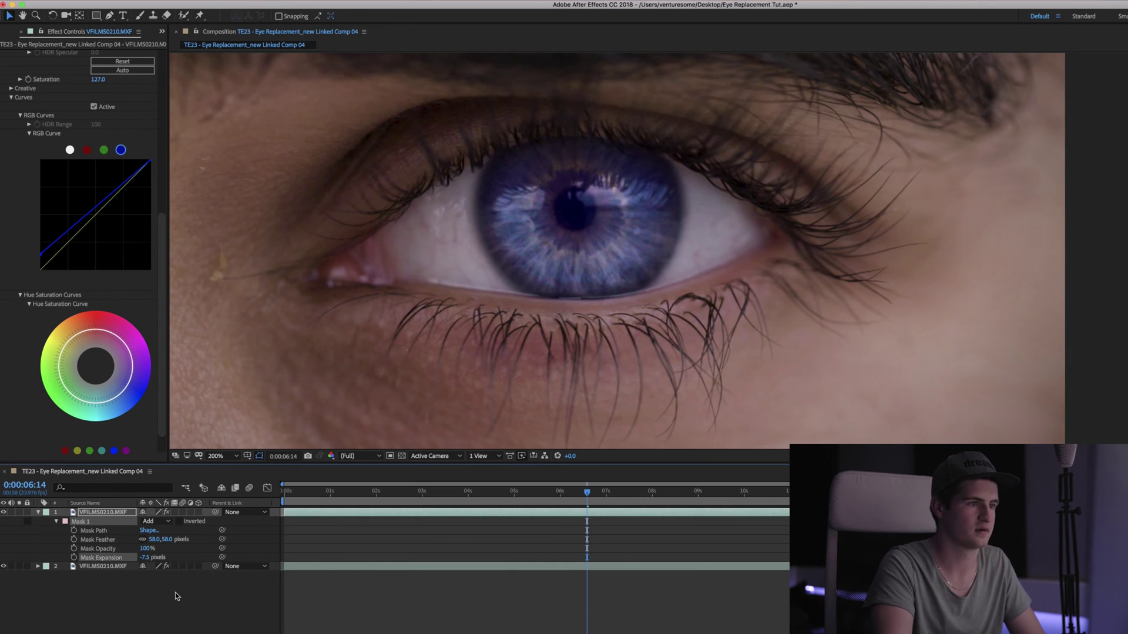
pyautogui.scroll(-1, 383, 189)
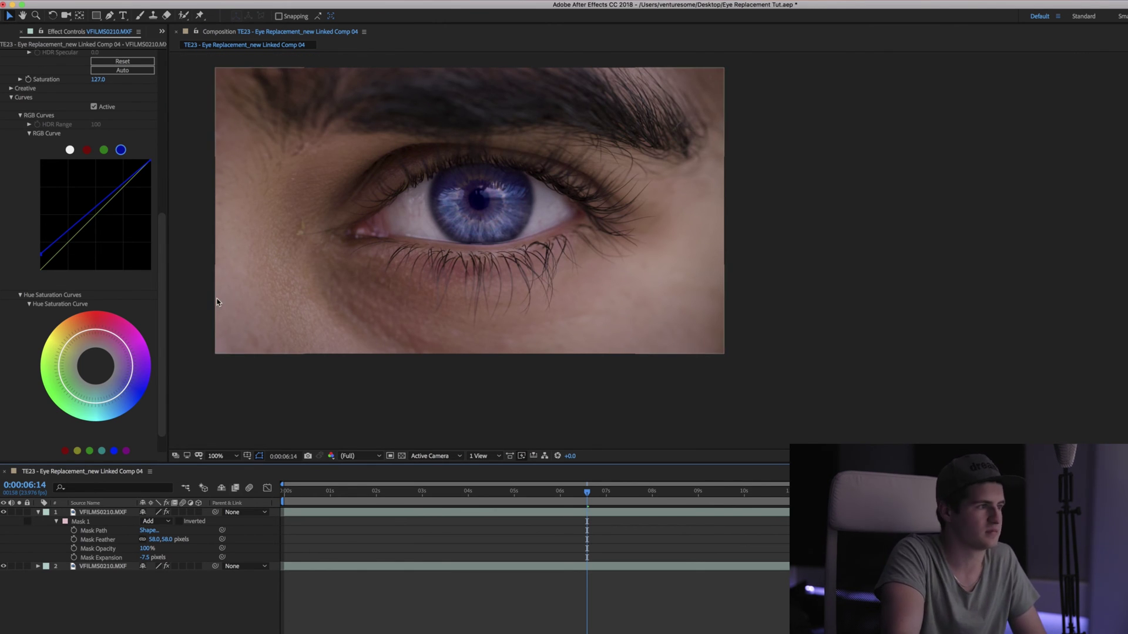
# Save the project, check the linked comp in Premiere Pro, and return to After Effects.
pyautogui.moveTo(165, 259); pyautogui.dragTo(165, 100)
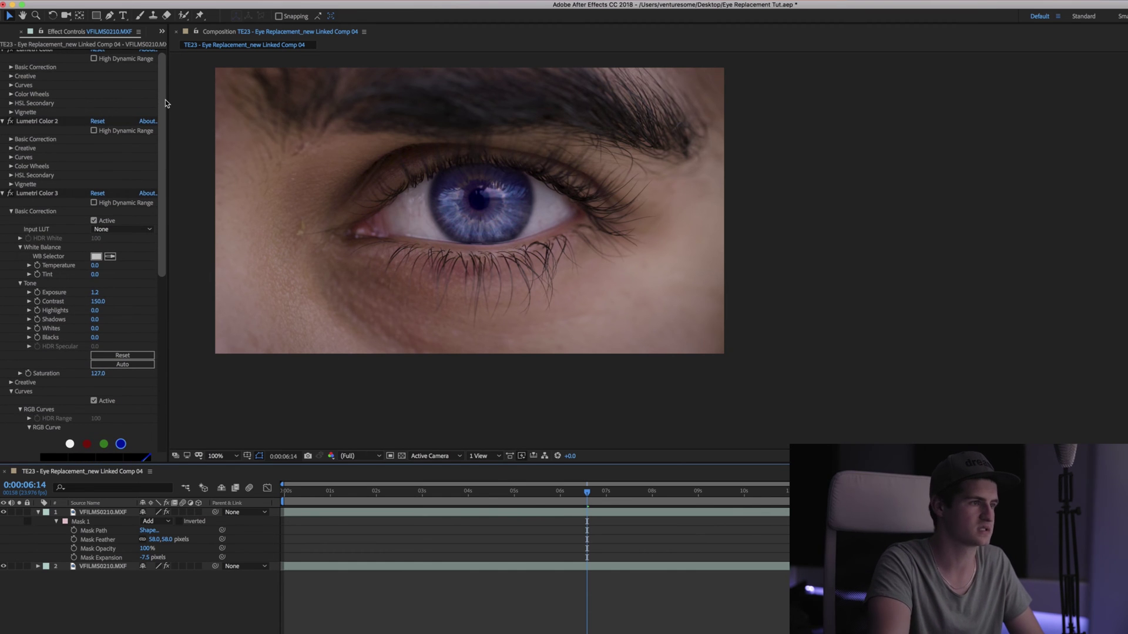
pyautogui.press('super+s')
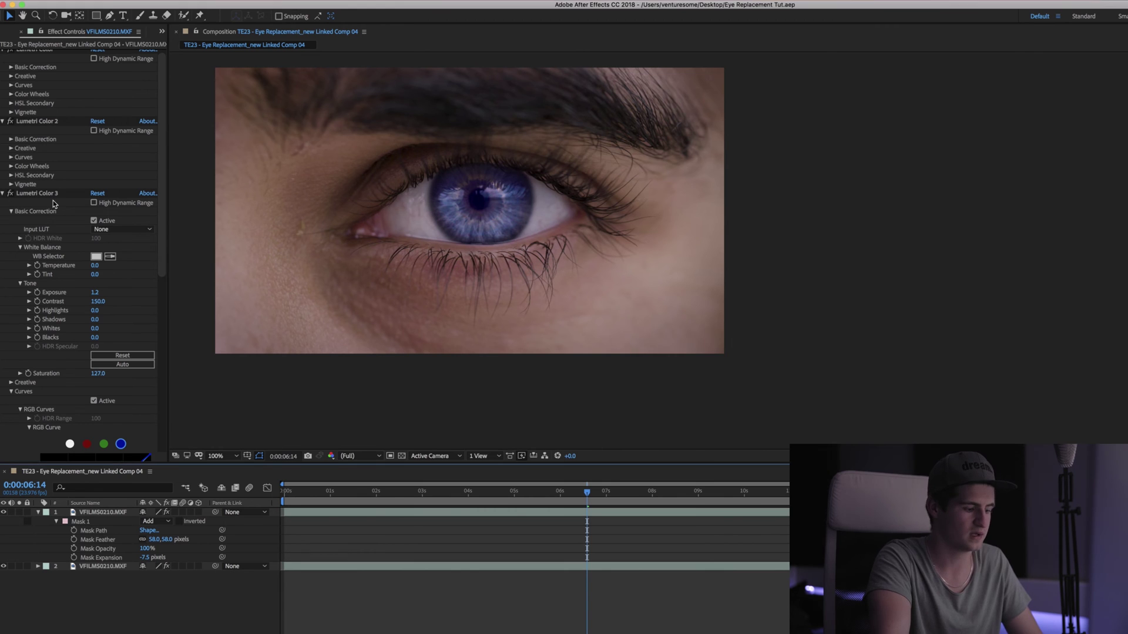
pyautogui.press('super+Tab')
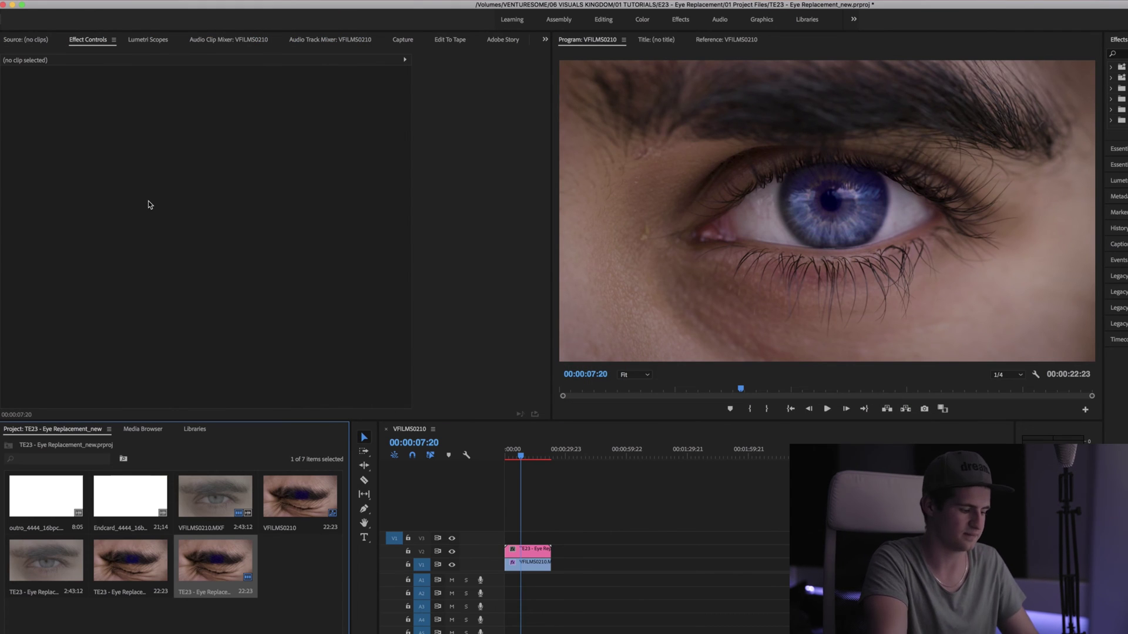
pyautogui.press('super+Tab')
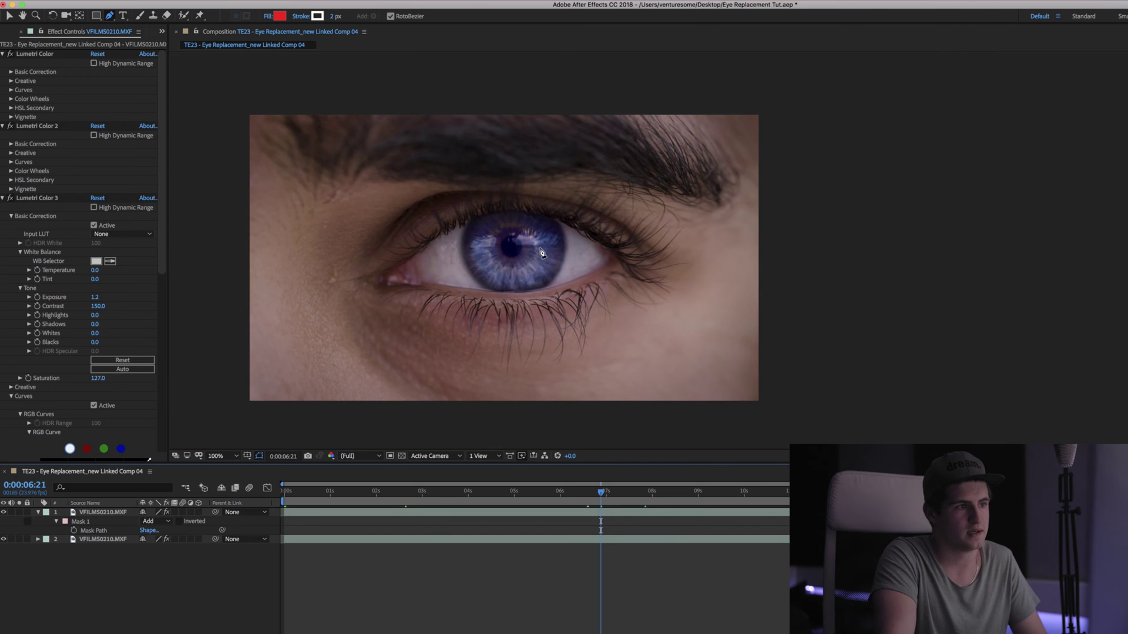
# Move to frame 0:00:06:13 and zoom the Composition viewer to 400% on the pupil.
pyautogui.moveTo(600, 492)
pyautogui.mouseDown()
pyautogui.moveTo(726, 494)
pyautogui.moveTo(410, 501)
pyautogui.moveTo(584, 492)
pyautogui.mouseUp()
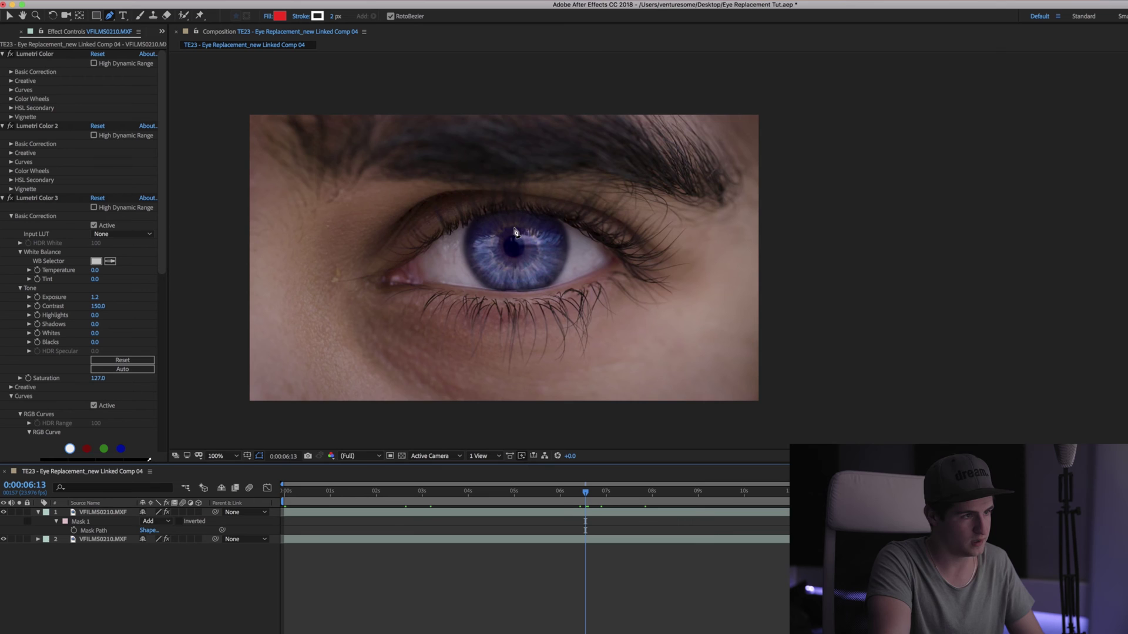
pyautogui.scroll(2, 515, 231)
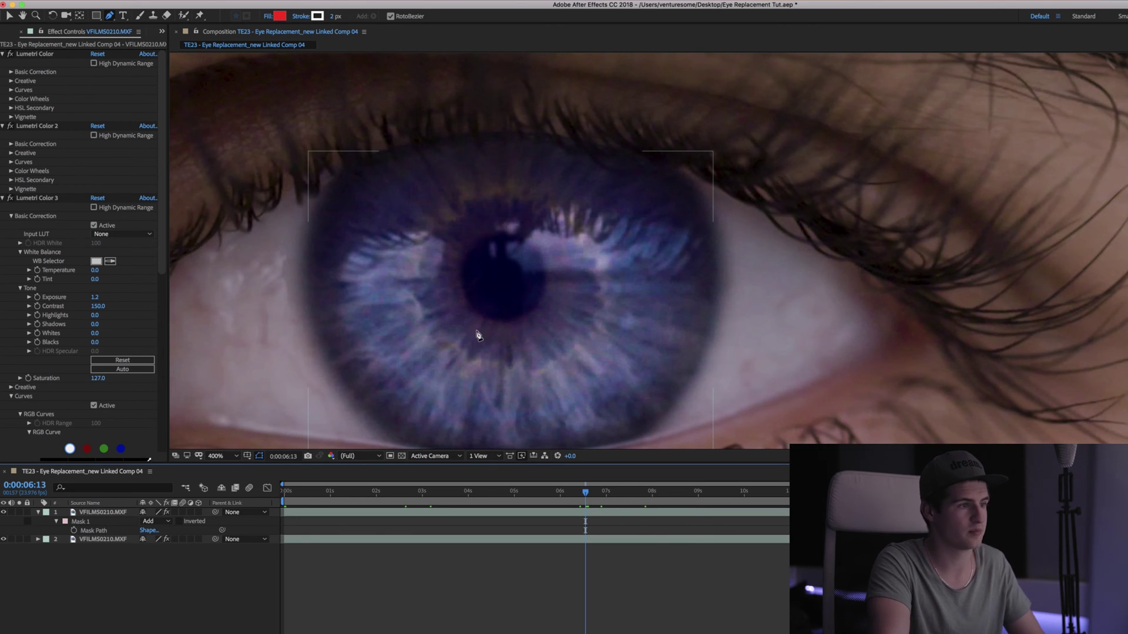
# Trace a closed eight-point Mask 2 around the pupil on the tunnel layer.
pyautogui.click(120, 522)
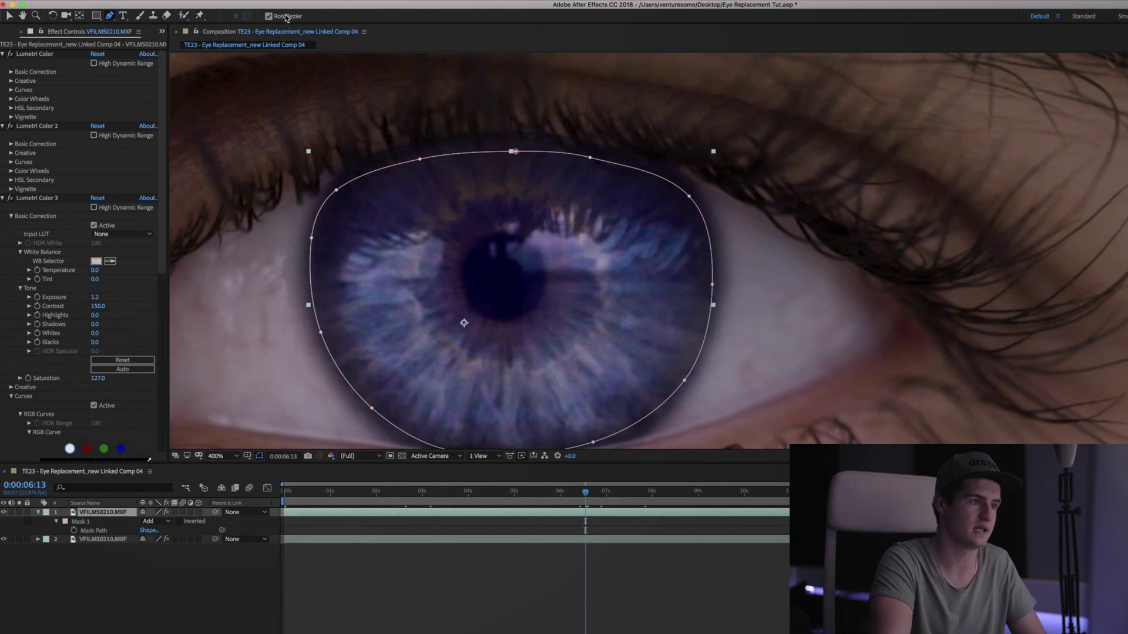
pyautogui.click(487, 240)
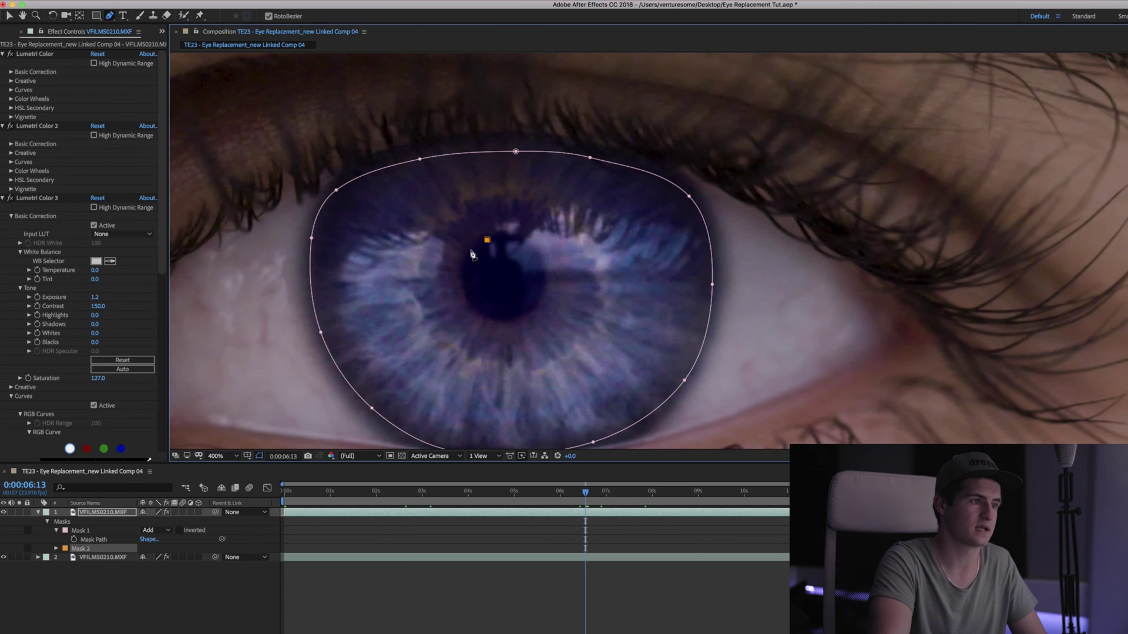
pyautogui.click(470, 250)
pyautogui.click(462, 276)
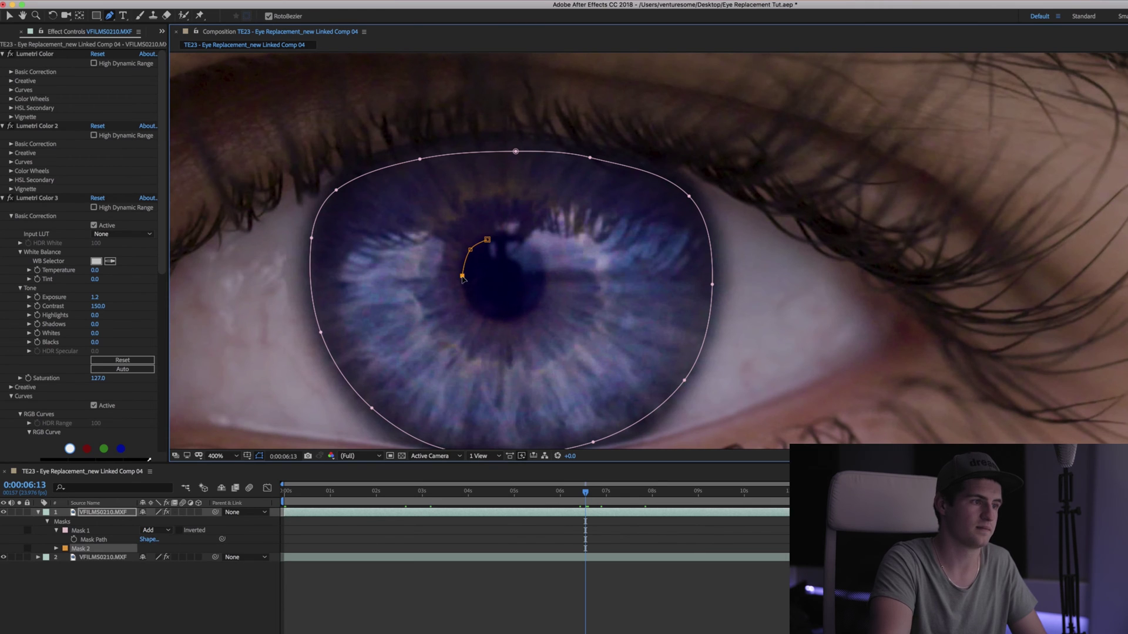
pyautogui.click(482, 312)
pyautogui.click(513, 321)
pyautogui.click(542, 290)
pyautogui.click(546, 266)
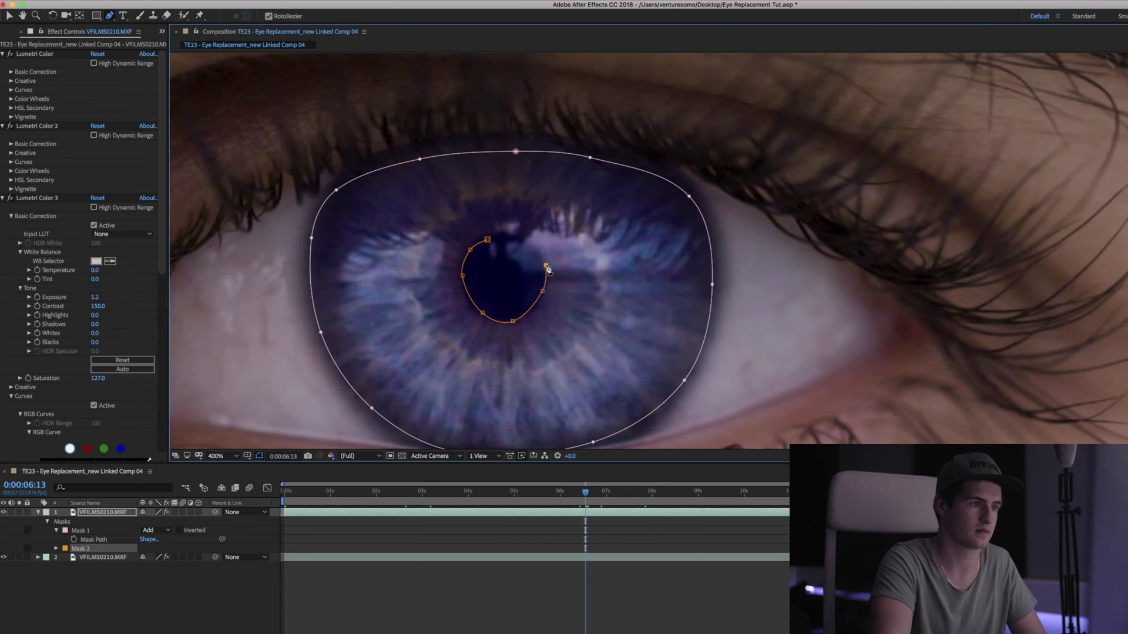
pyautogui.click(521, 239)
pyautogui.click(487, 239)
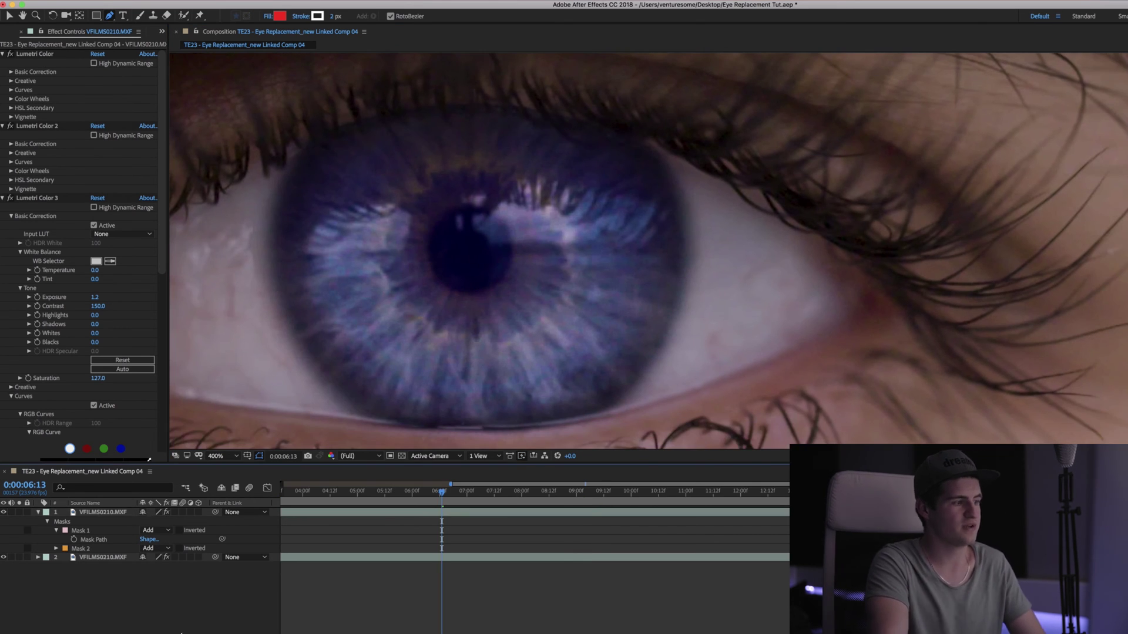
# Switch Mask 2 from Add to Subtract so the pupil loses the grade, zooming in to check its edge.
pyautogui.click(99, 551)
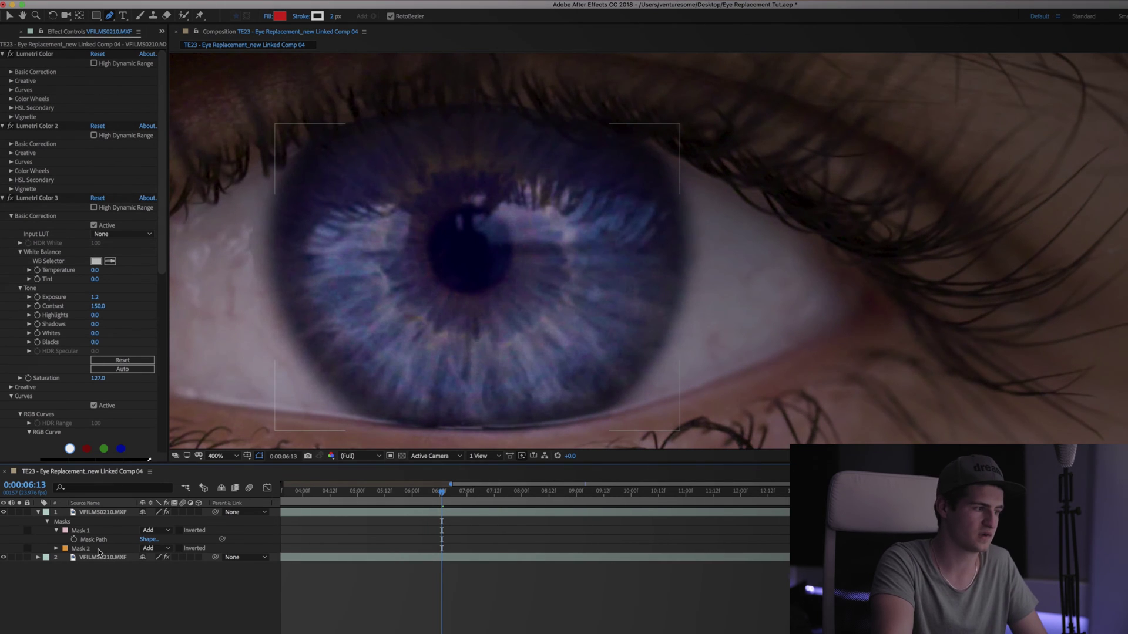
pyautogui.click(169, 551)
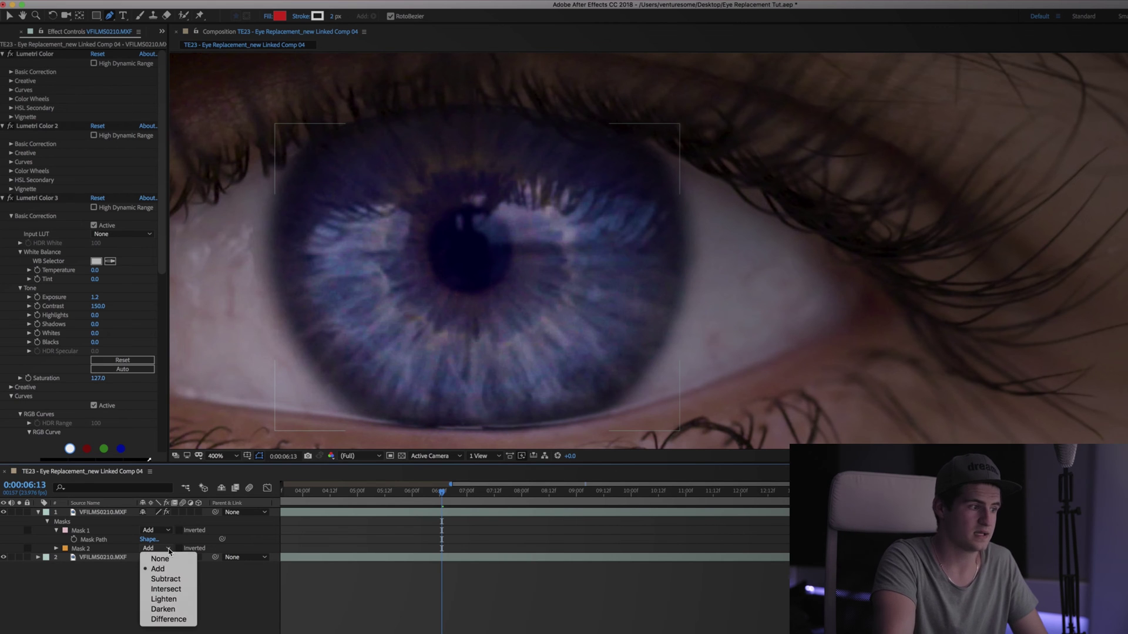
pyautogui.click(166, 581)
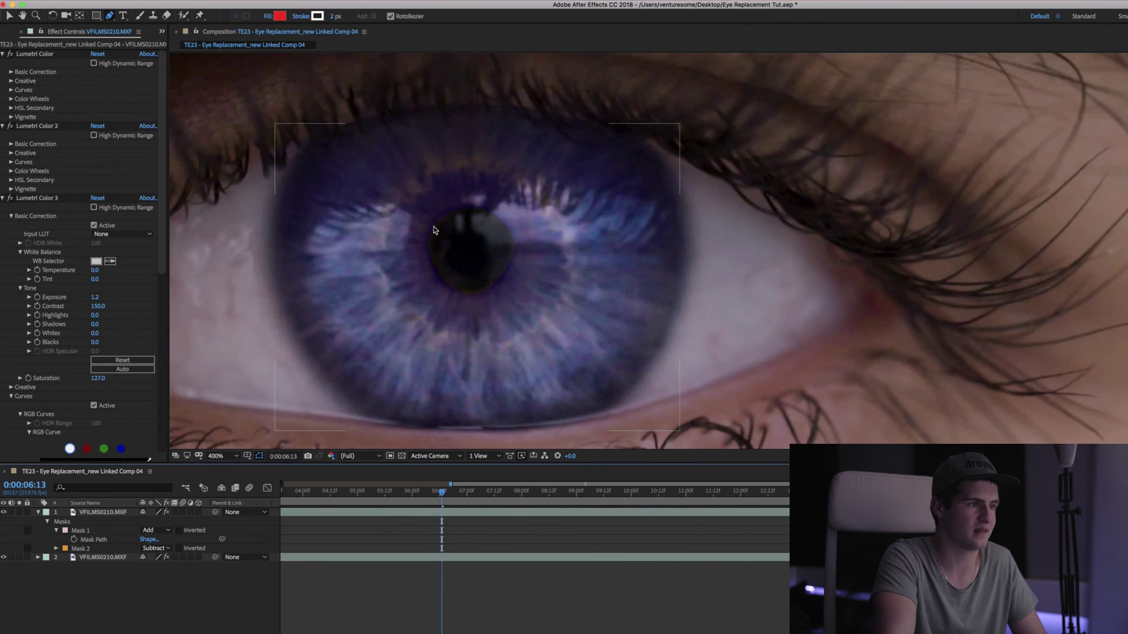
pyautogui.scroll(4, 433, 230)
pyautogui.scroll(-2, 522, 245)
pyautogui.scroll(1, 524, 244)
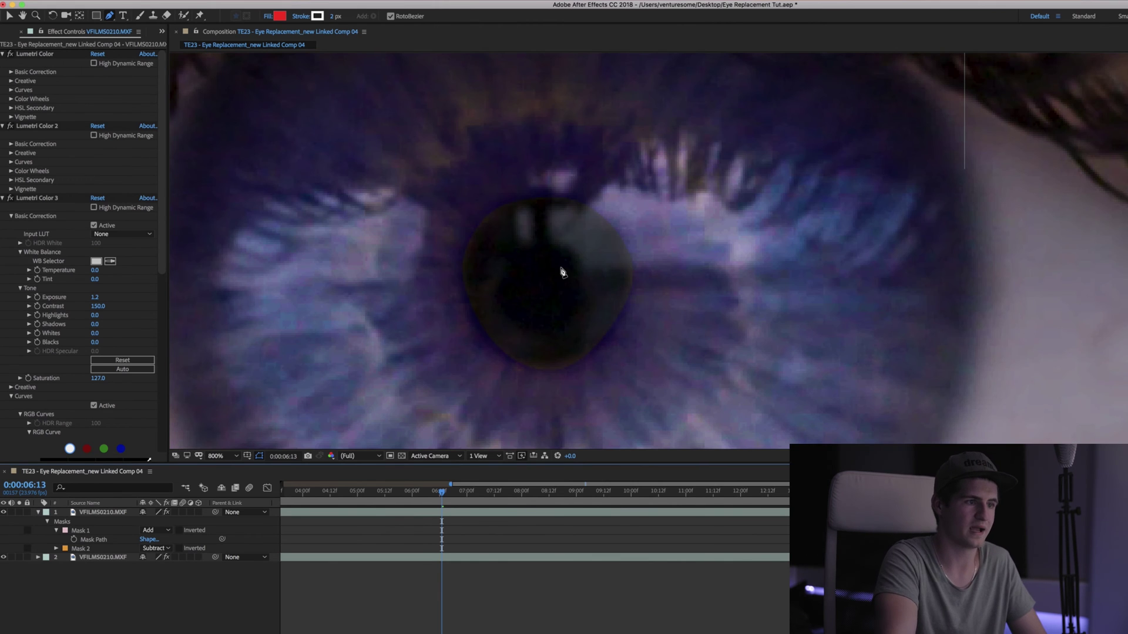
pyautogui.scroll(3, 616, 248)
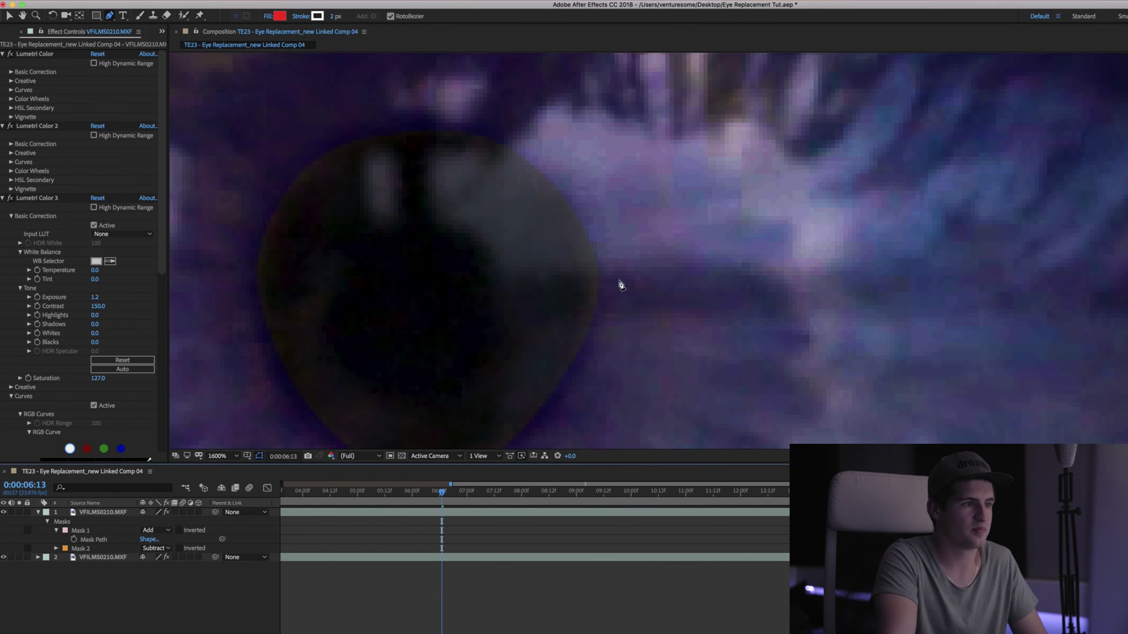
pyautogui.scroll(-3, 555, 282)
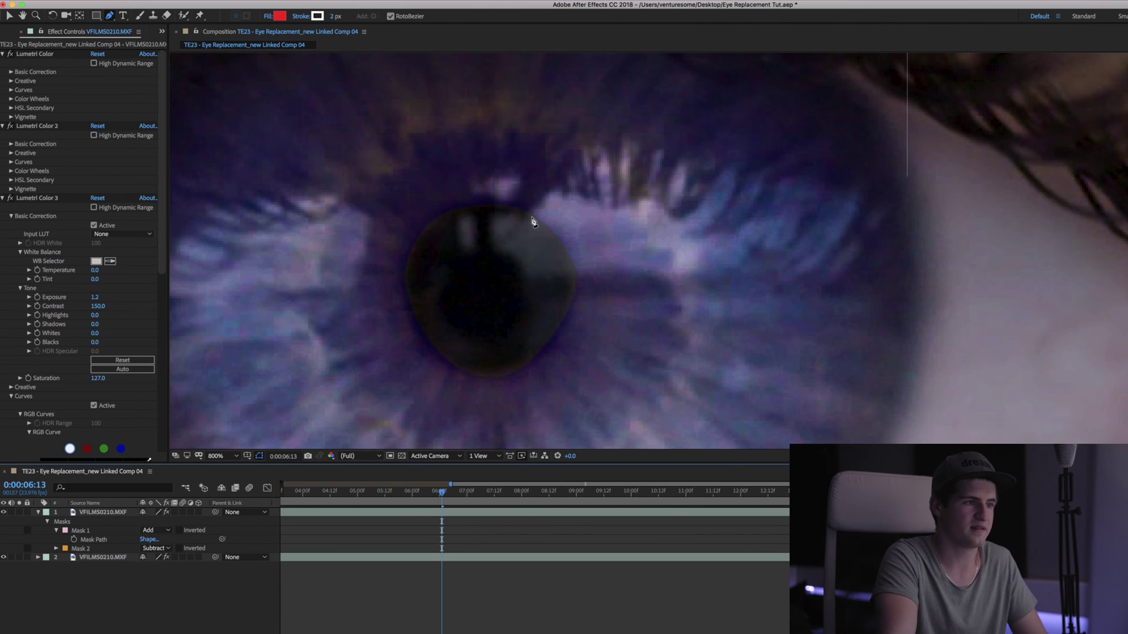
# Feather the pupil mask (Mask 2) to 22 pixels and zoom out to view the eye.
pyautogui.click(84, 550)
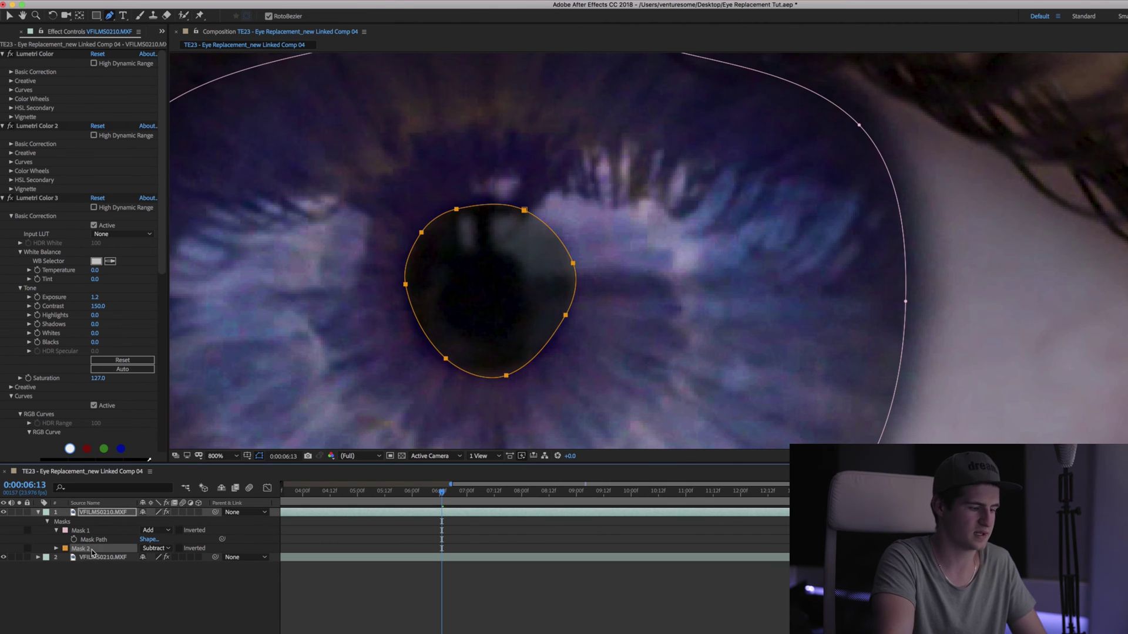
pyautogui.press('f')
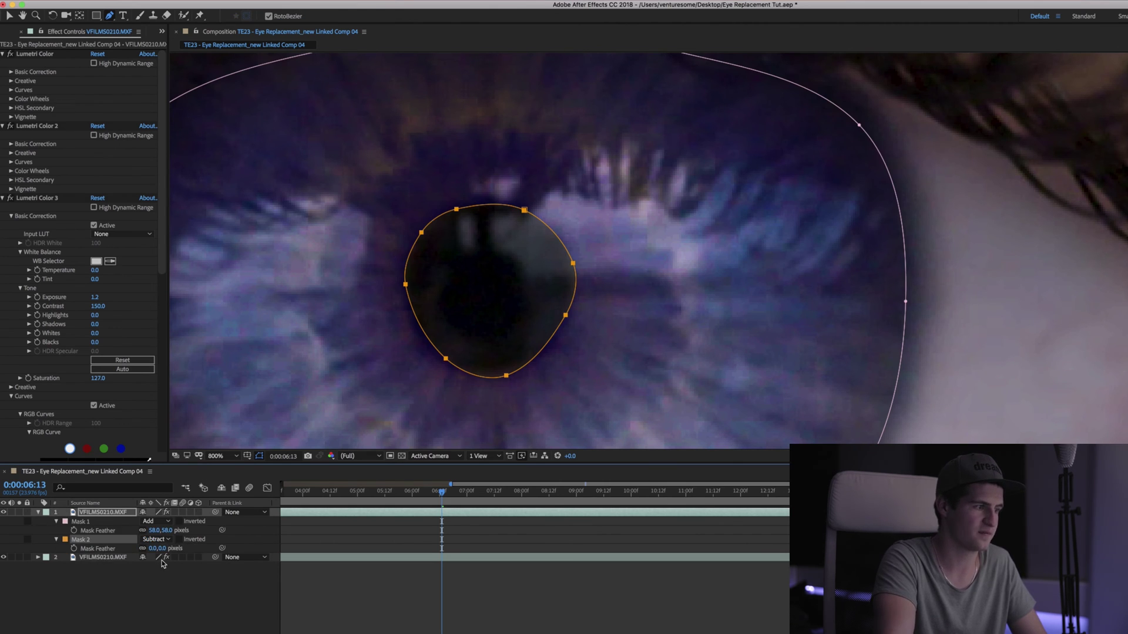
pyautogui.moveTo(154, 549); pyautogui.dragTo(162, 549)
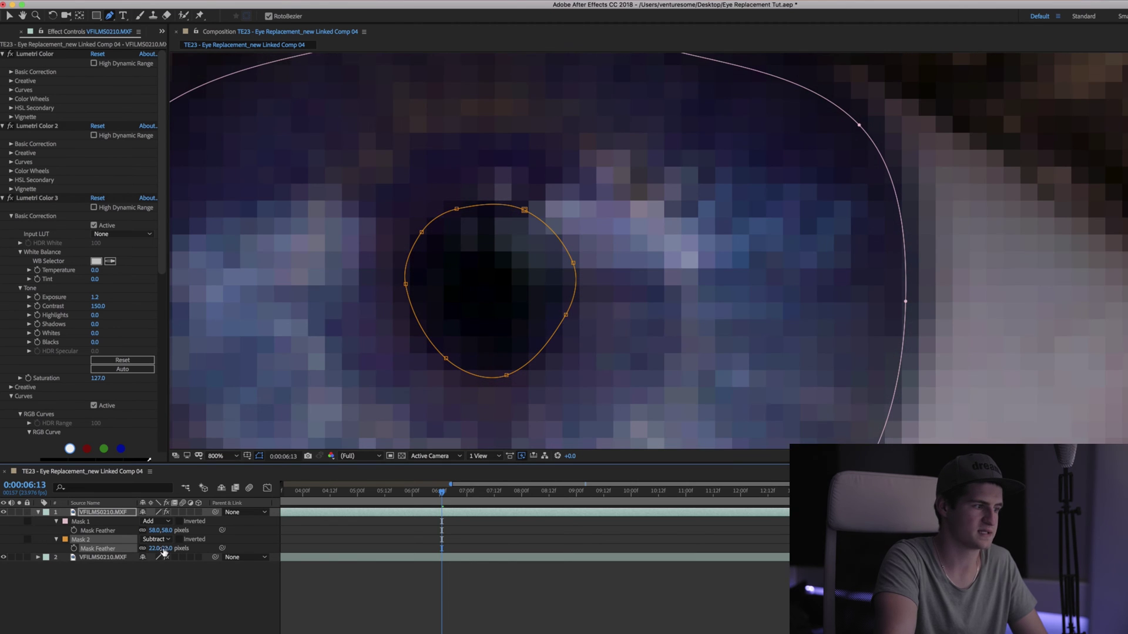
pyautogui.click(149, 588)
pyautogui.press(',')
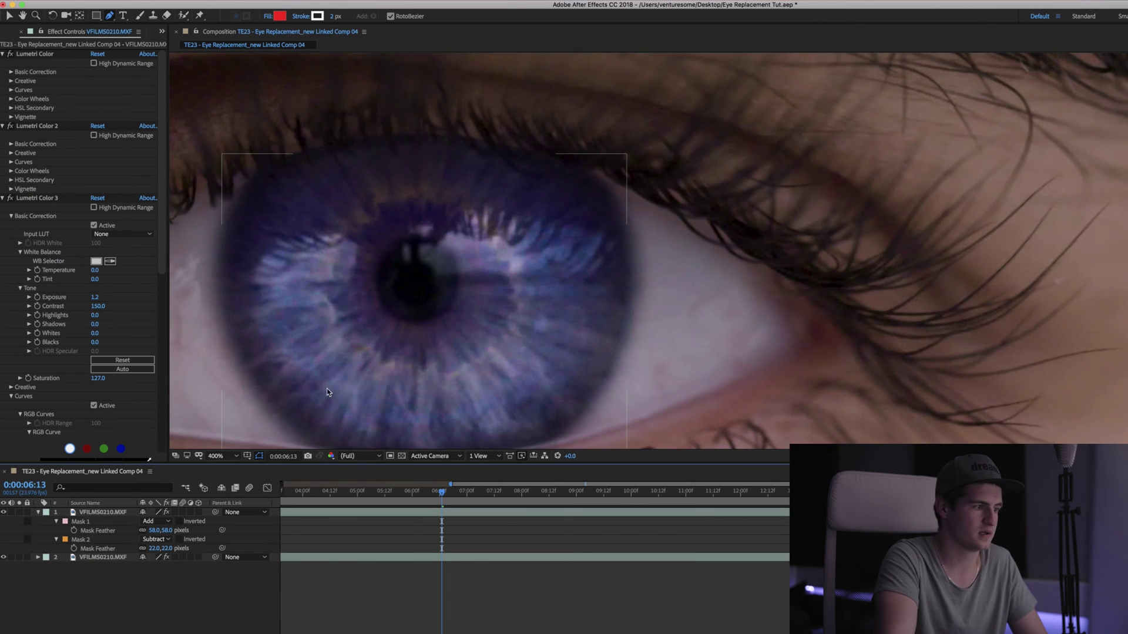
pyautogui.press(',')
pyautogui.press('.')
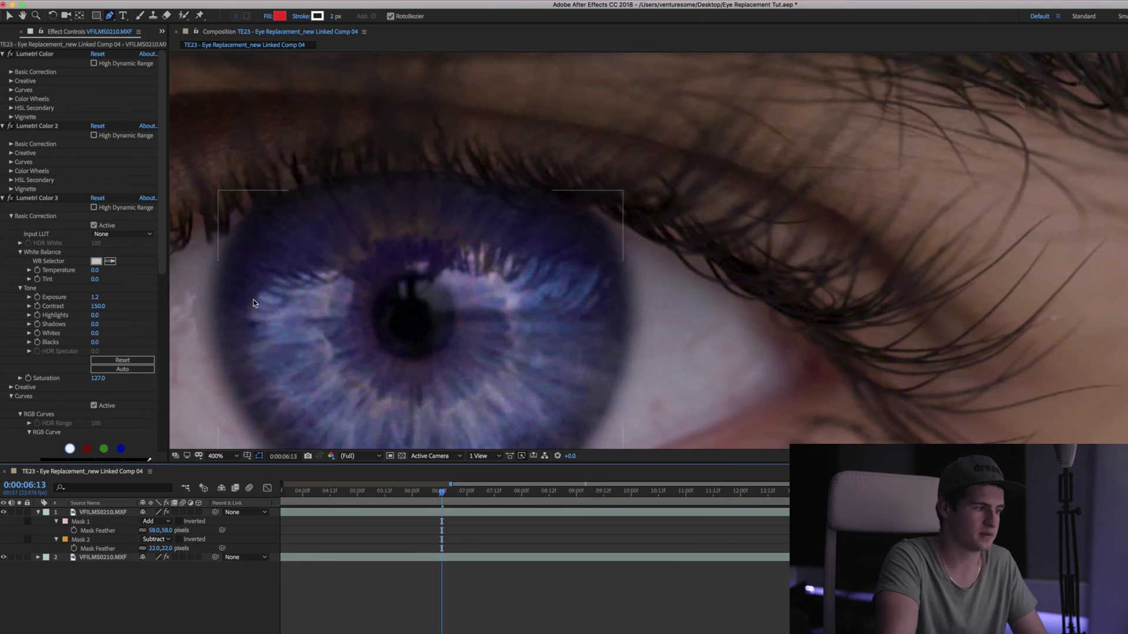
# Compare the pupil mask in Add mode, then return it to Subtract.
pyautogui.click(166, 541)
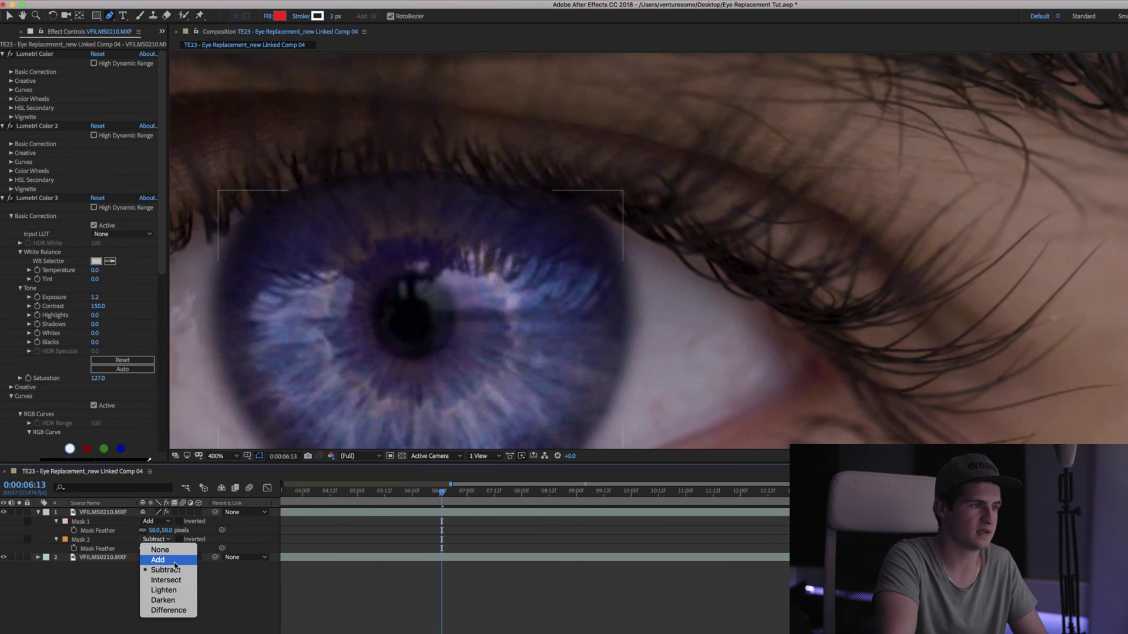
pyautogui.click(173, 559)
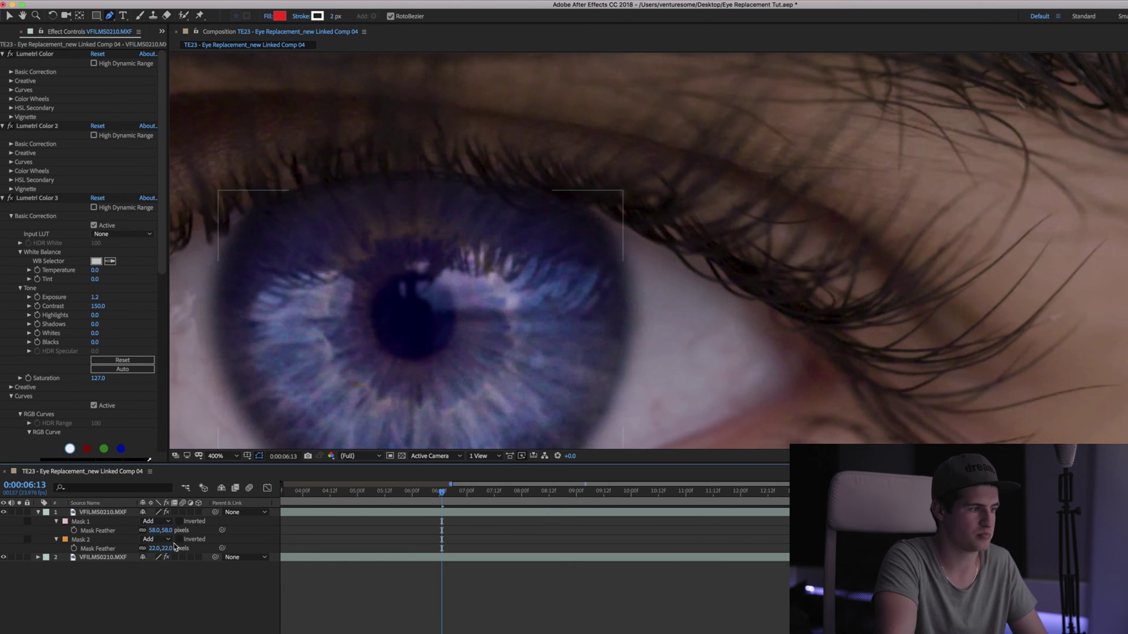
pyautogui.click(167, 540)
pyautogui.click(166, 569)
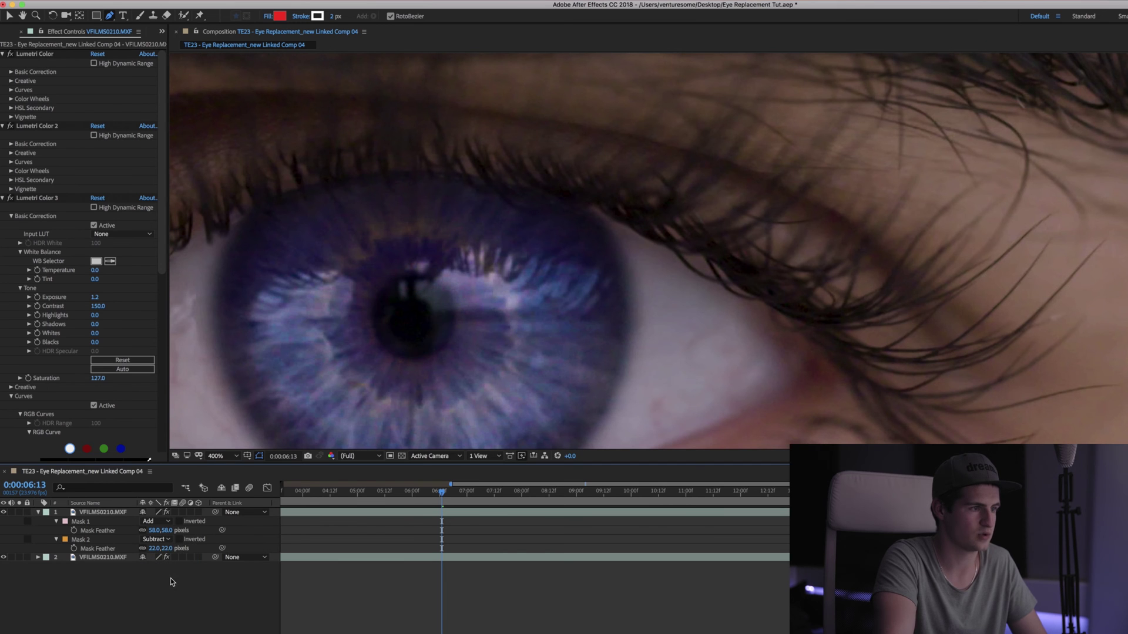
# Fit the viewer, then drag TE19 - Insta.mp4 from Finder into the timeline above VFILMS0210.MXF.
pyautogui.click(227, 456)
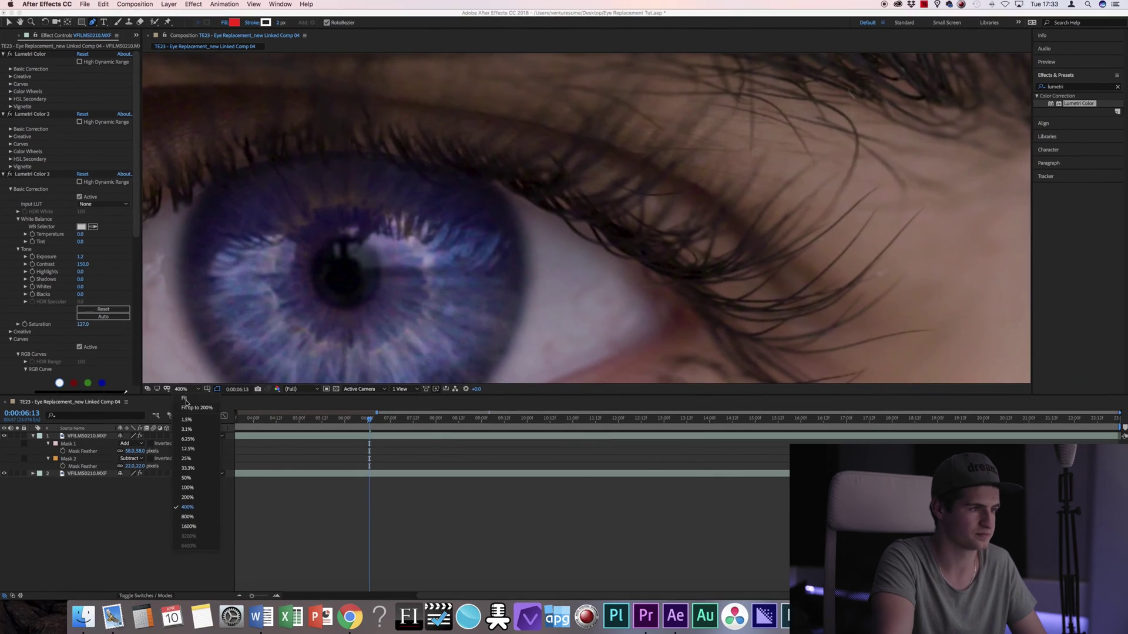
pyautogui.click(192, 412)
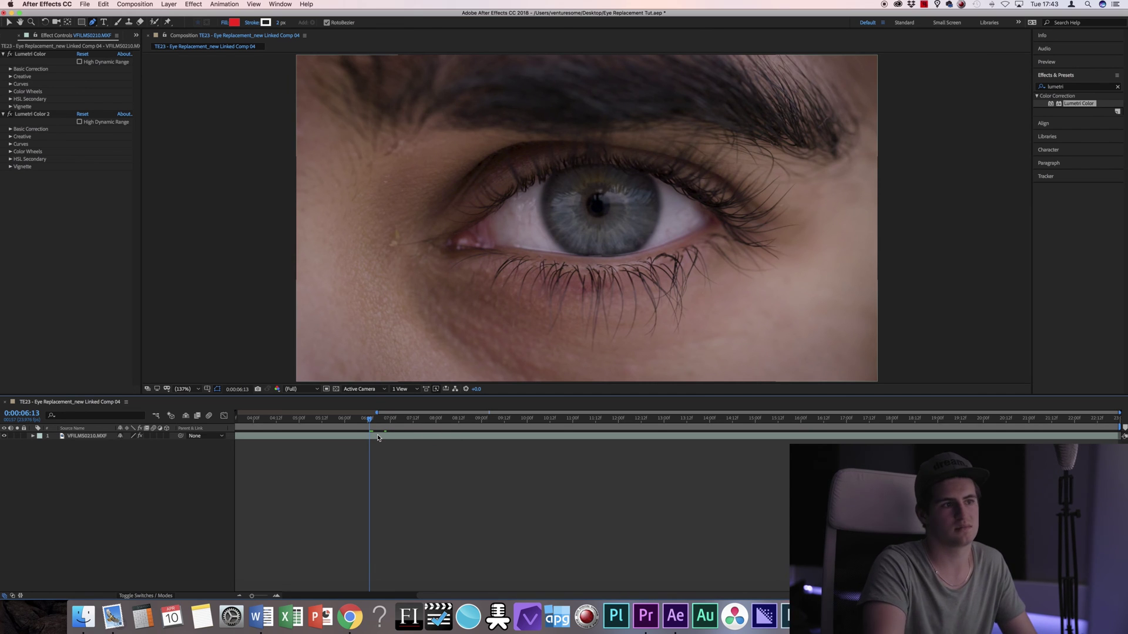
pyautogui.click(377, 437)
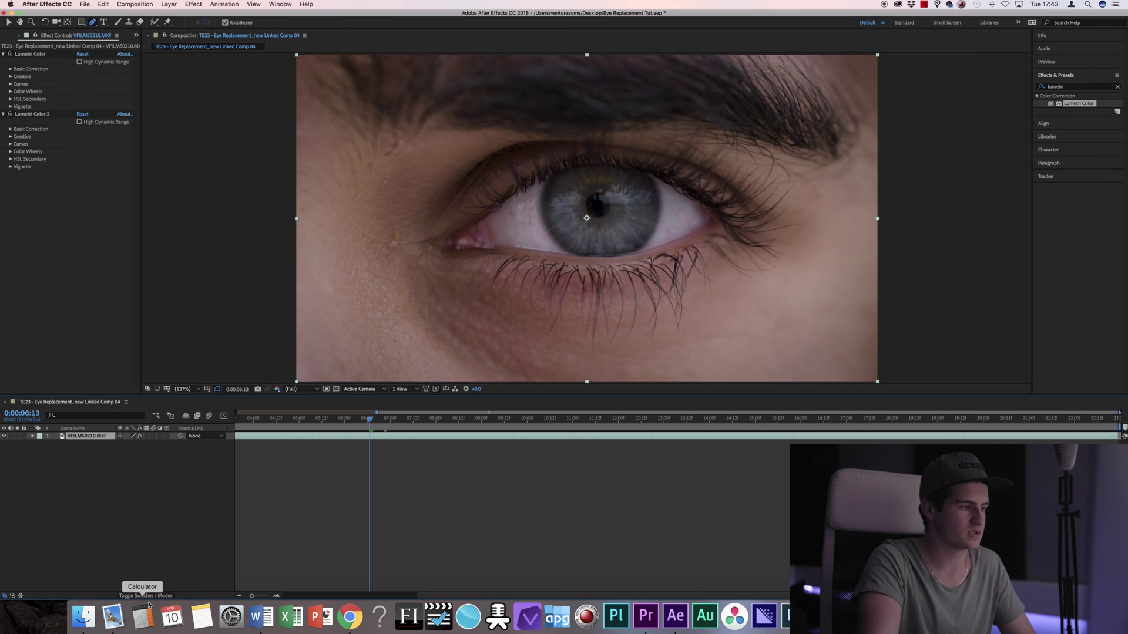
pyautogui.click(83, 617)
pyautogui.moveTo(288, 332); pyautogui.dragTo(112, 451)
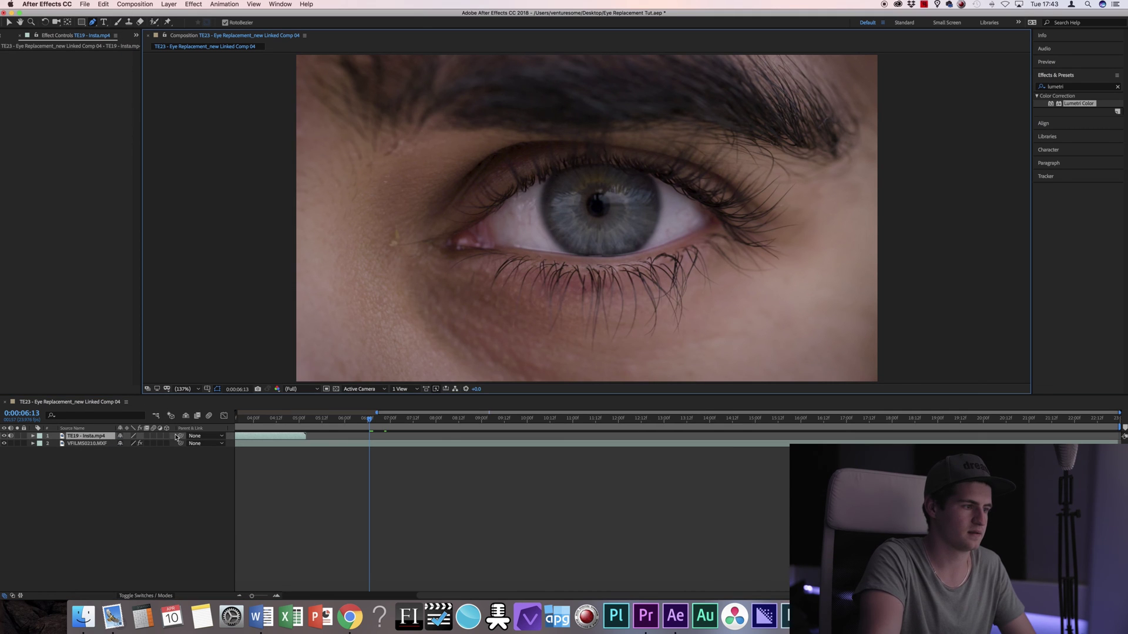
# Slide the cave clip later in time, shrink it to 45%, and make it partly transparent.
pyautogui.moveTo(268, 436); pyautogui.dragTo(453, 440)
pyautogui.moveTo(356, 418); pyautogui.dragTo(453, 420)
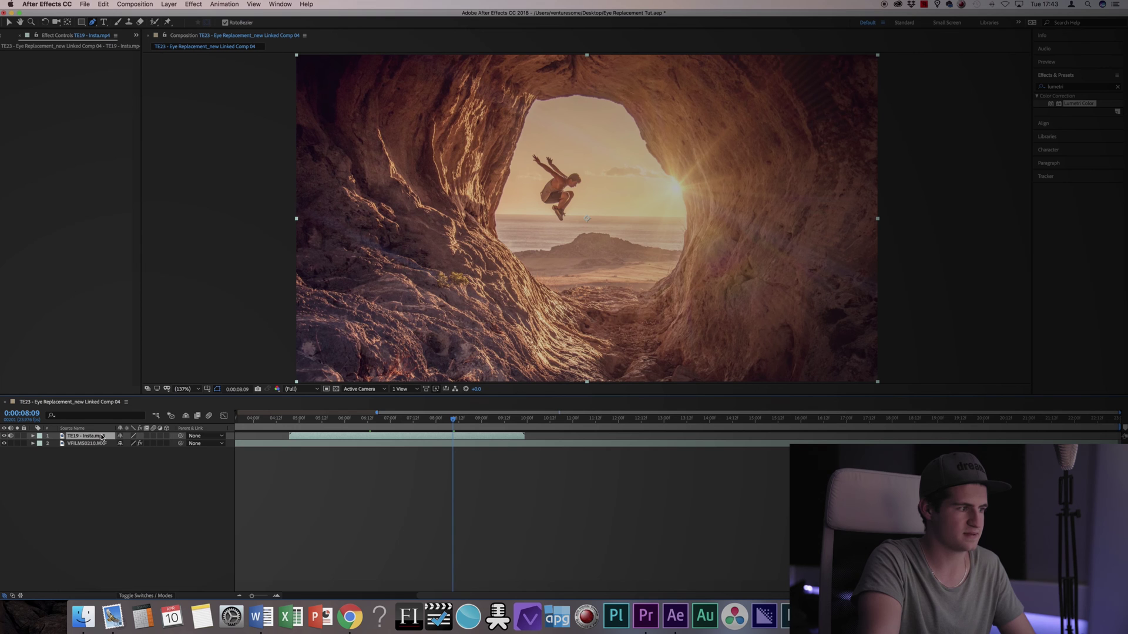
pyautogui.press('s')
pyautogui.moveTo(134, 445); pyautogui.dragTo(116, 450)
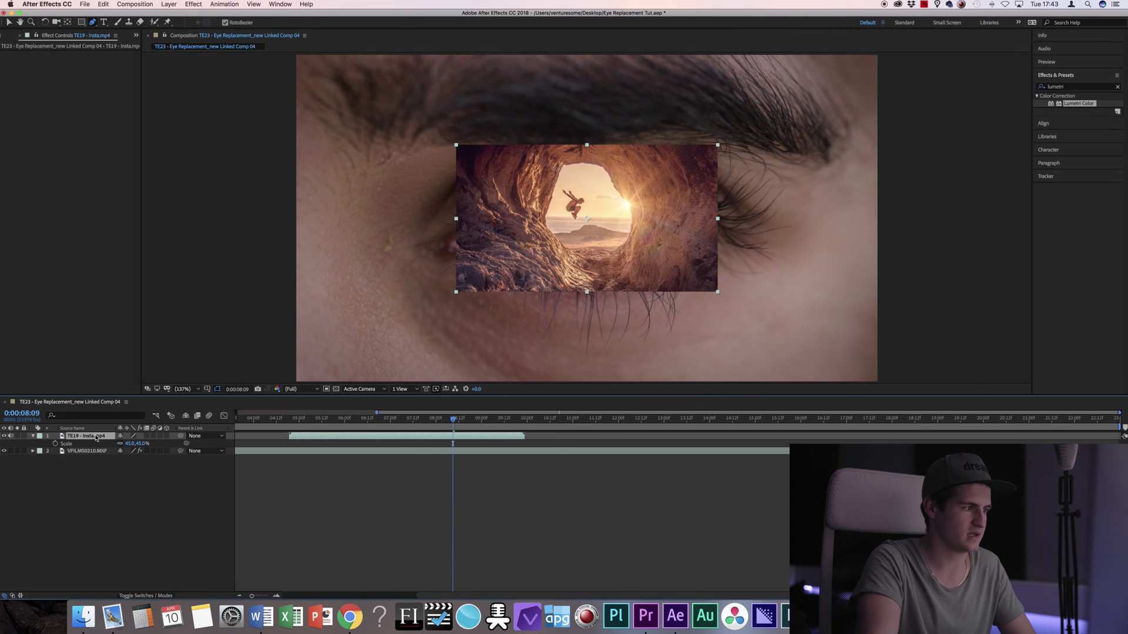
pyautogui.press('t')
pyautogui.moveTo(123, 444); pyautogui.dragTo(115, 446)
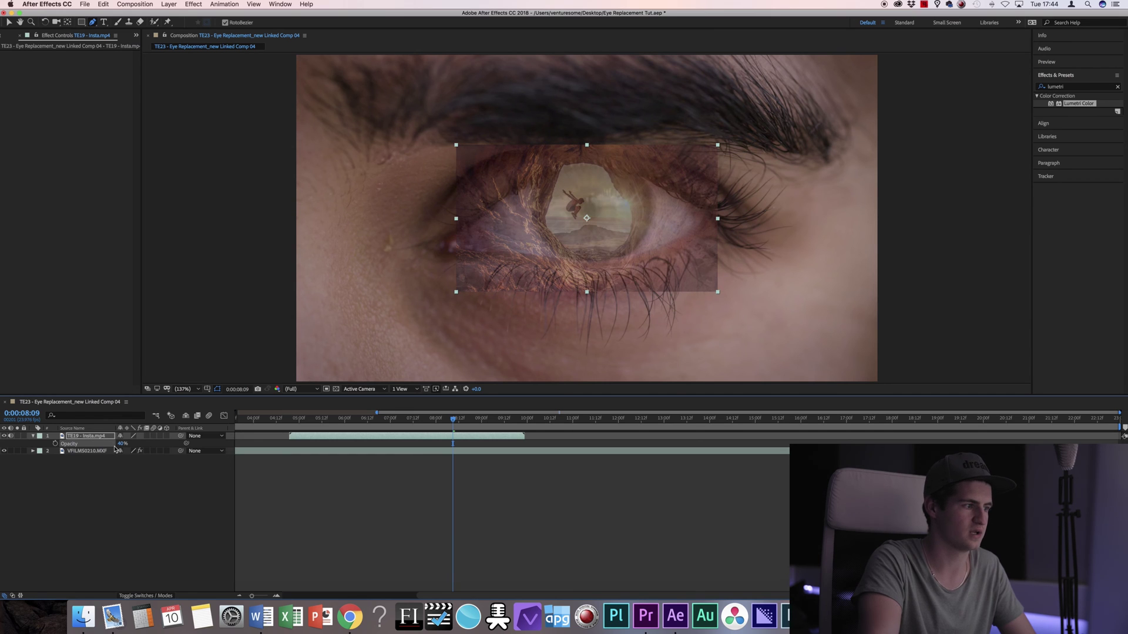
# Shrink the cave clip to 32% and move it to Position 987, 522 over the iris.
pyautogui.click(111, 468)
pyautogui.click(100, 441)
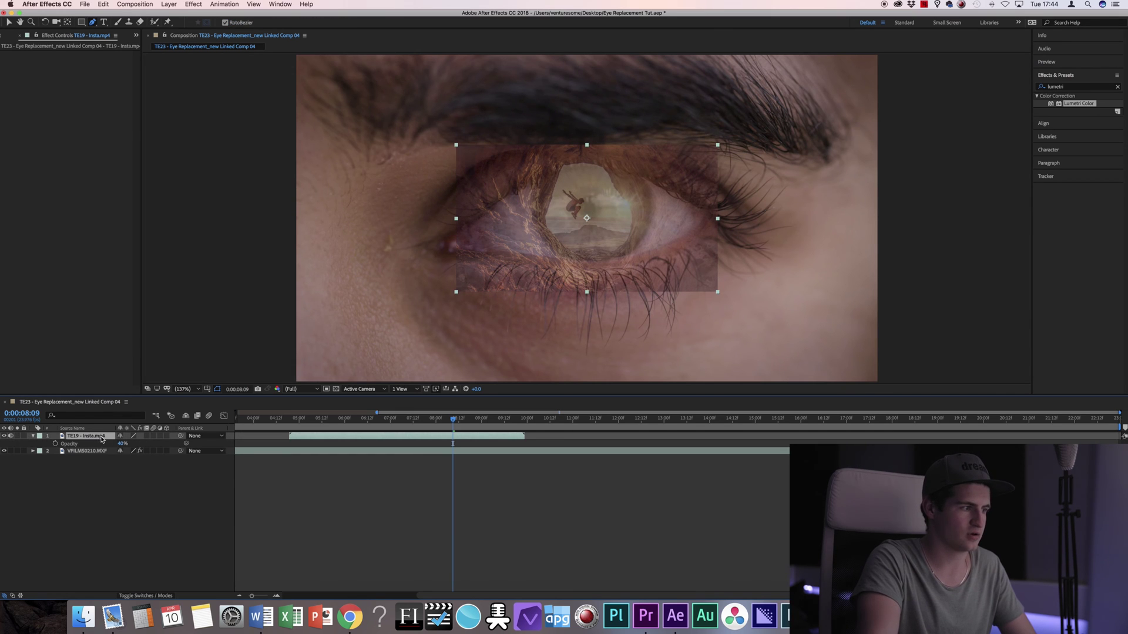
pyautogui.moveTo(132, 448); pyautogui.dragTo(125, 448)
pyautogui.press('p')
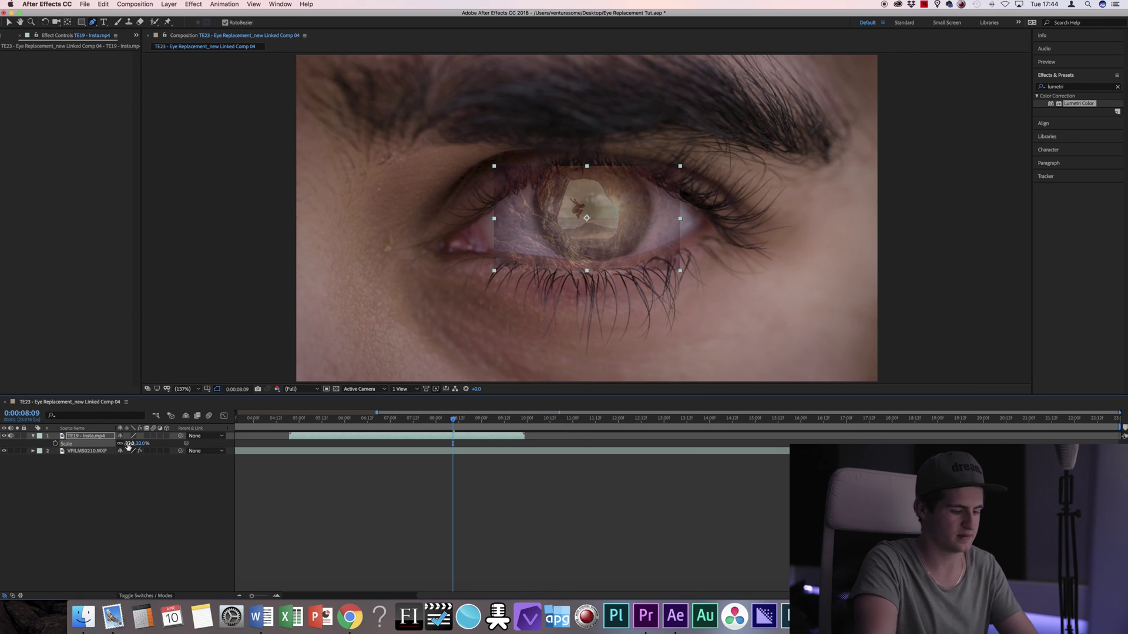
pyautogui.moveTo(118, 443); pyautogui.dragTo(133, 442)
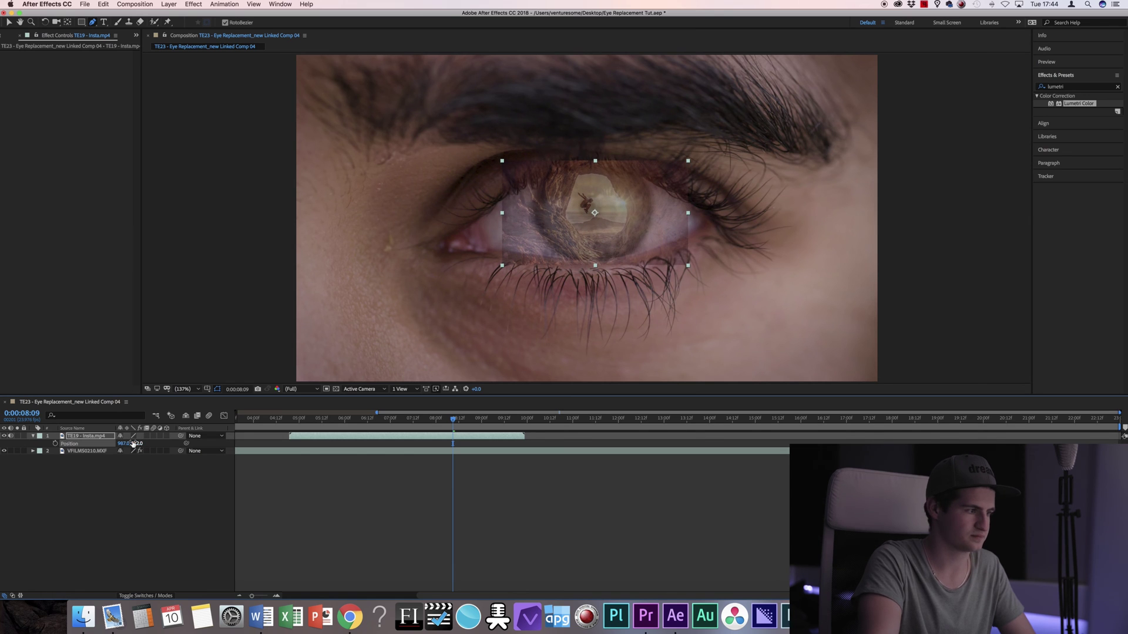
# Test the cave clip at 100% opacity.
pyautogui.click(115, 471)
pyautogui.click(111, 443)
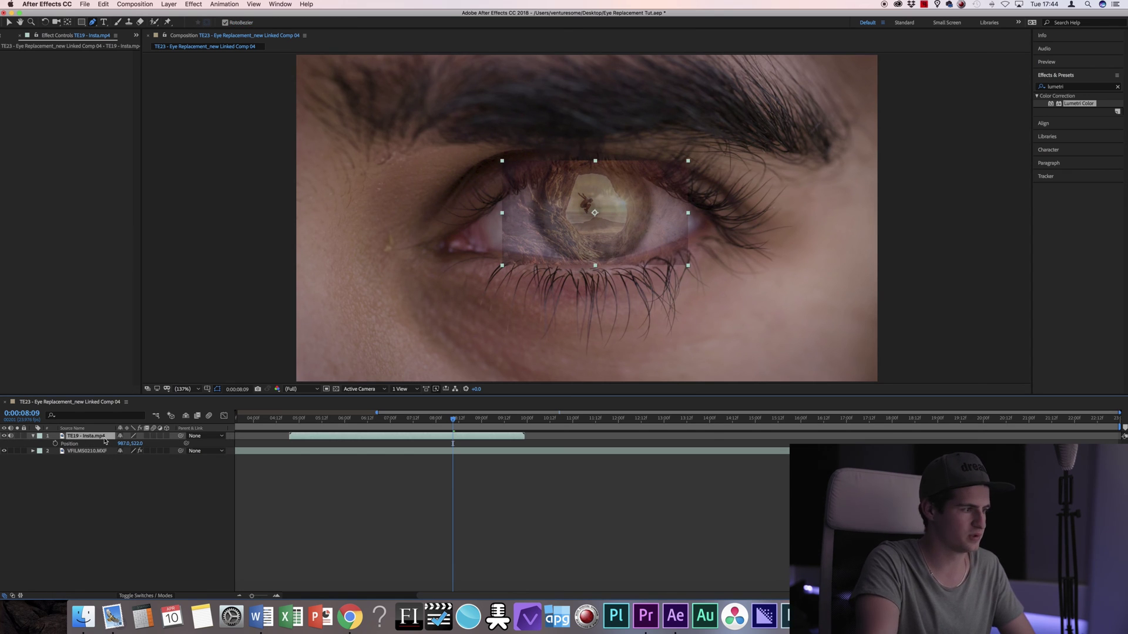
pyautogui.press('t')
pyautogui.click(121, 444)
pyautogui.write('100')
pyautogui.press('Return')
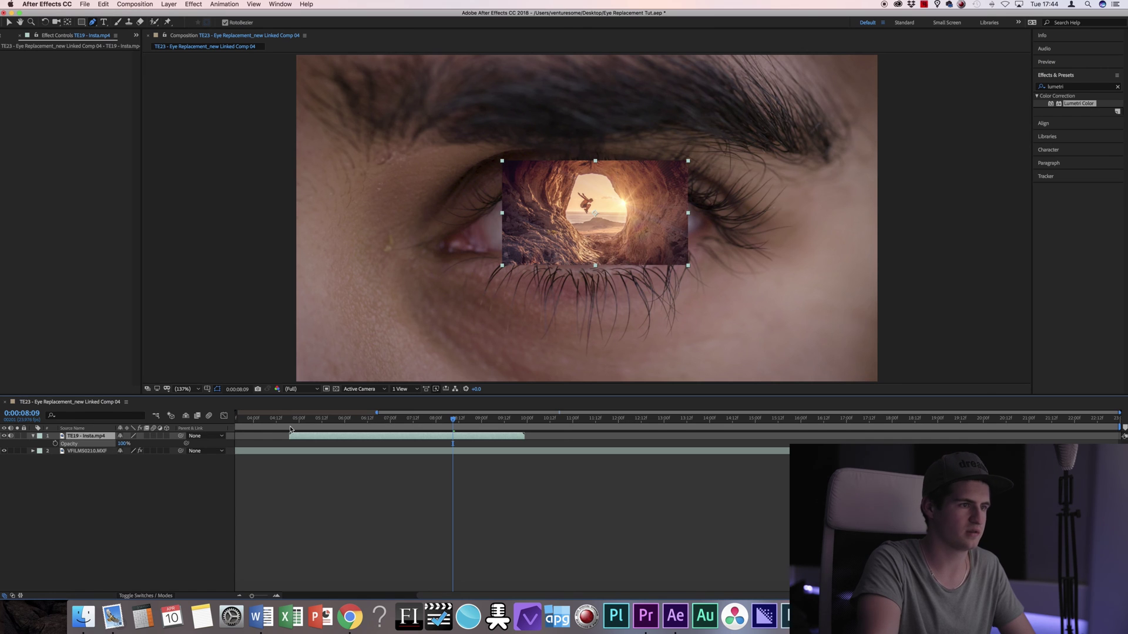
# Set the cave clip's opacity to 40%, then settle on 20%.
pyautogui.click(114, 457)
pyautogui.click(103, 437)
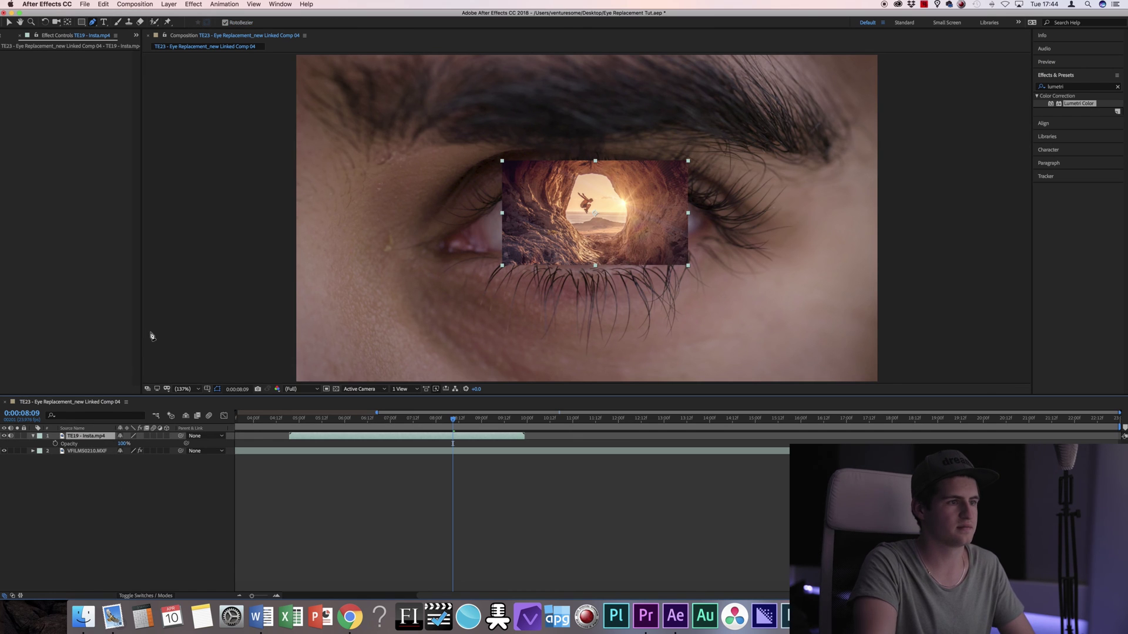
pyautogui.click(122, 443)
pyautogui.write('40')
pyautogui.press('Return')
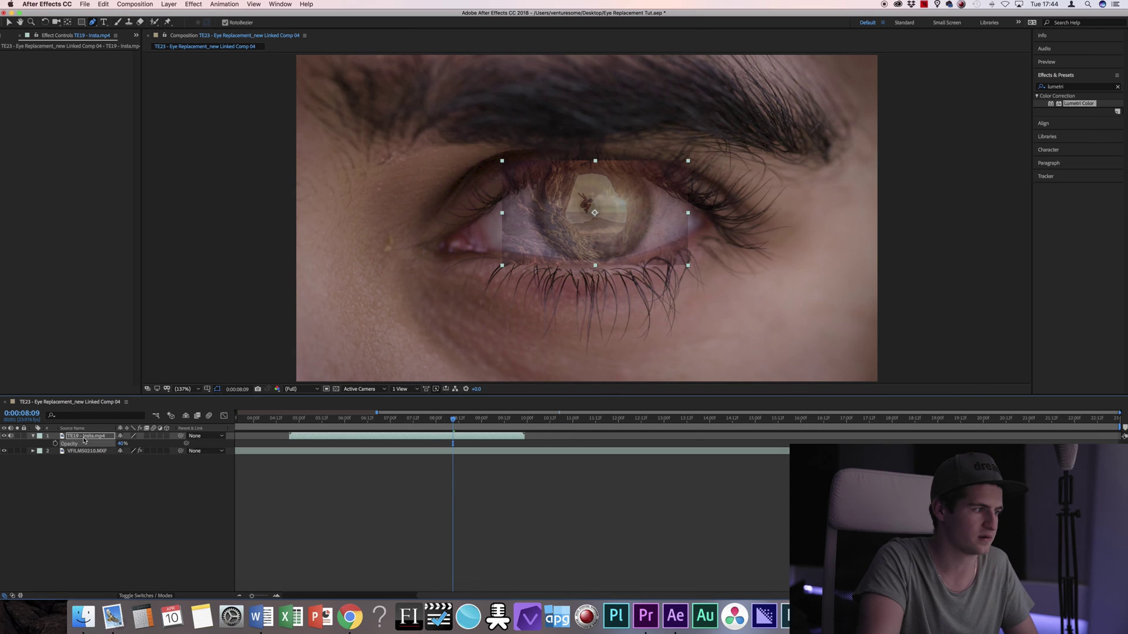
pyautogui.click(122, 444)
pyautogui.write('20')
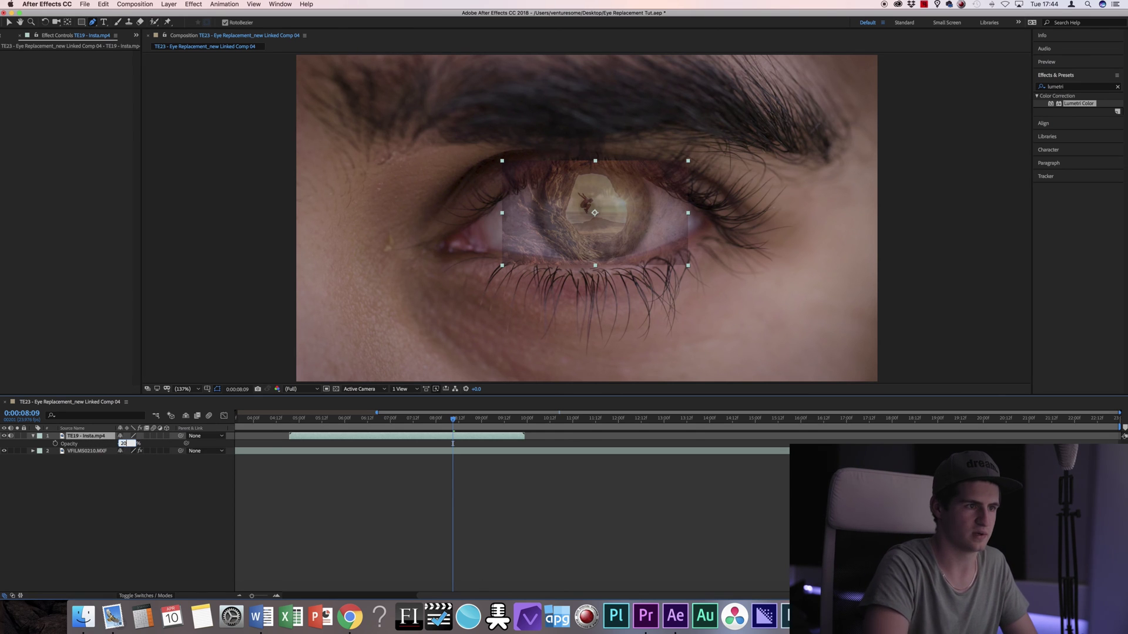
pyautogui.press('Return')
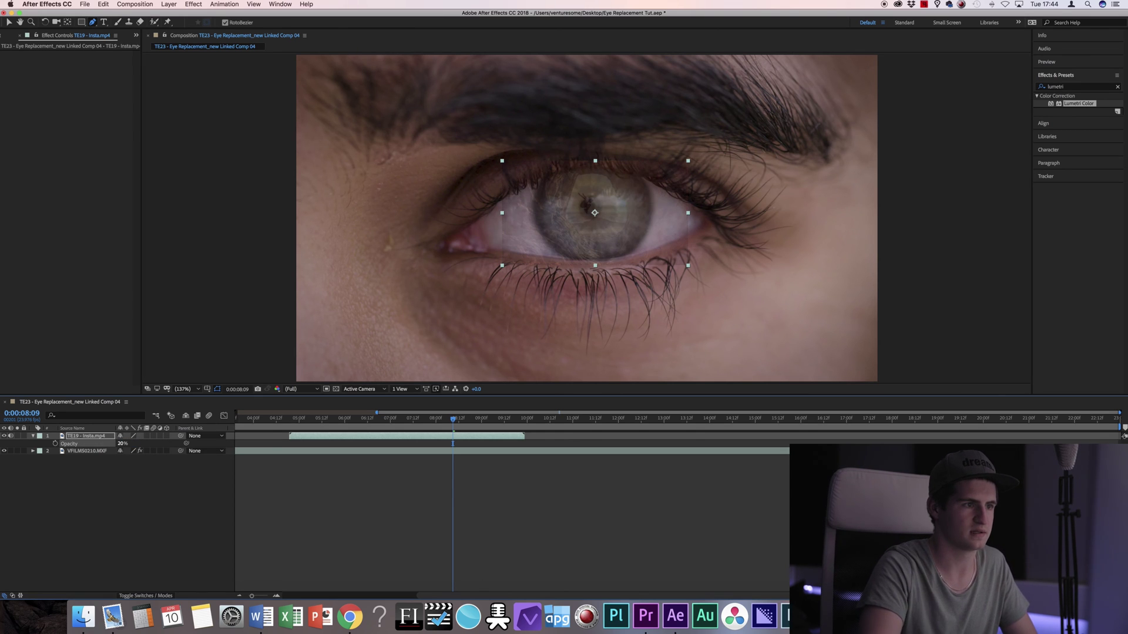
# Pen-trace a closed mask around the iris on the TE19 - Insta.mp4 layer, then Free Transform it.
pyautogui.click(544, 179)
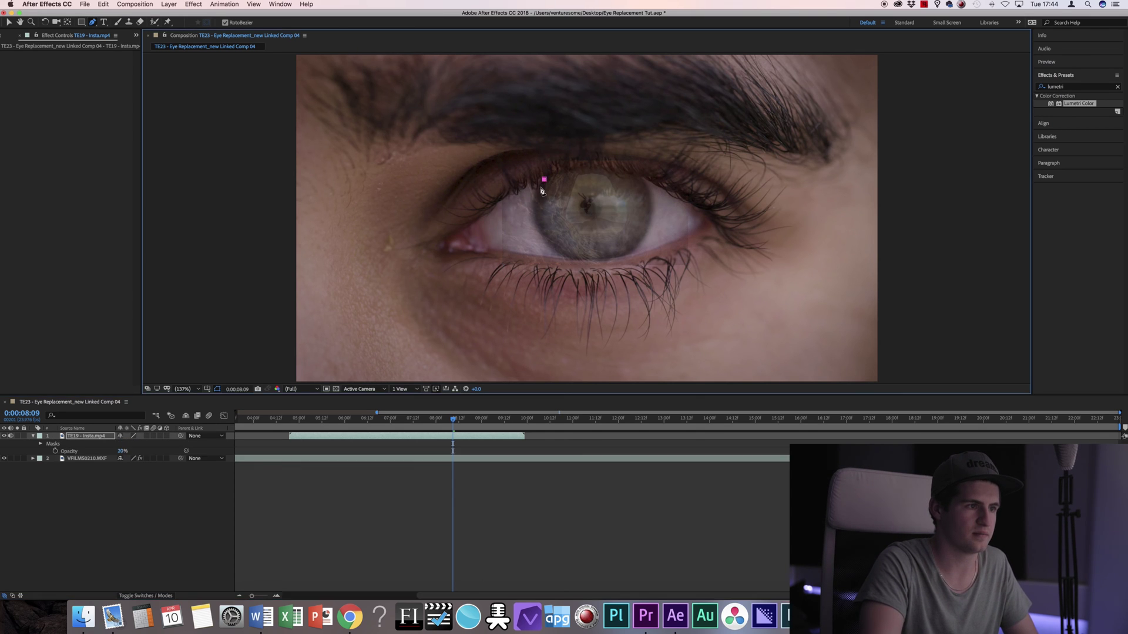
pyautogui.click(538, 221)
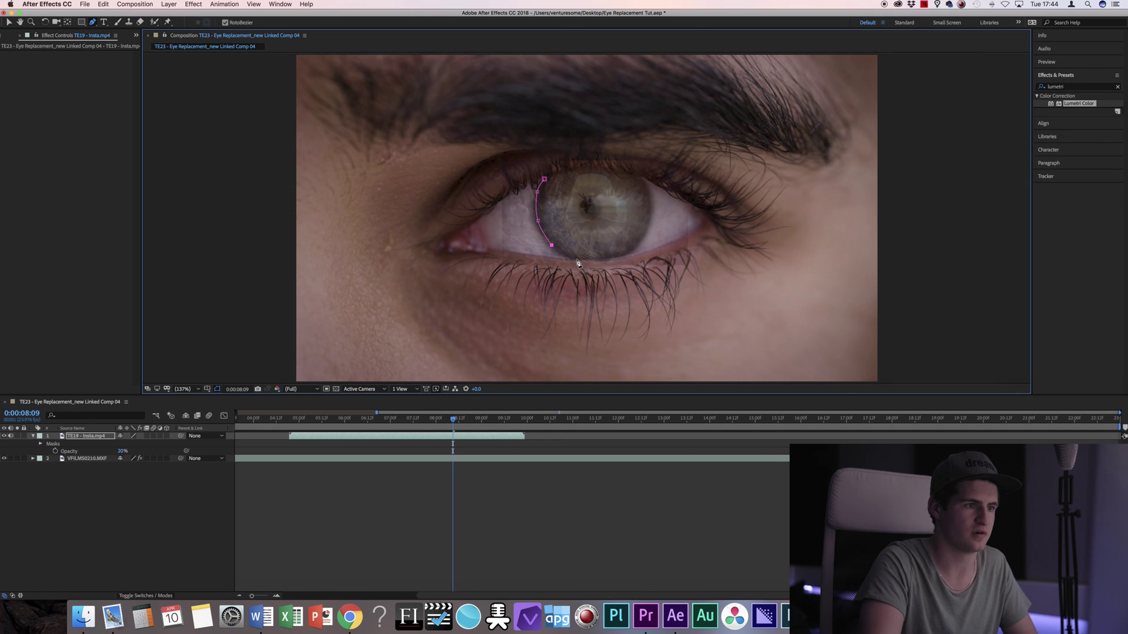
pyautogui.click(612, 256)
pyautogui.click(635, 242)
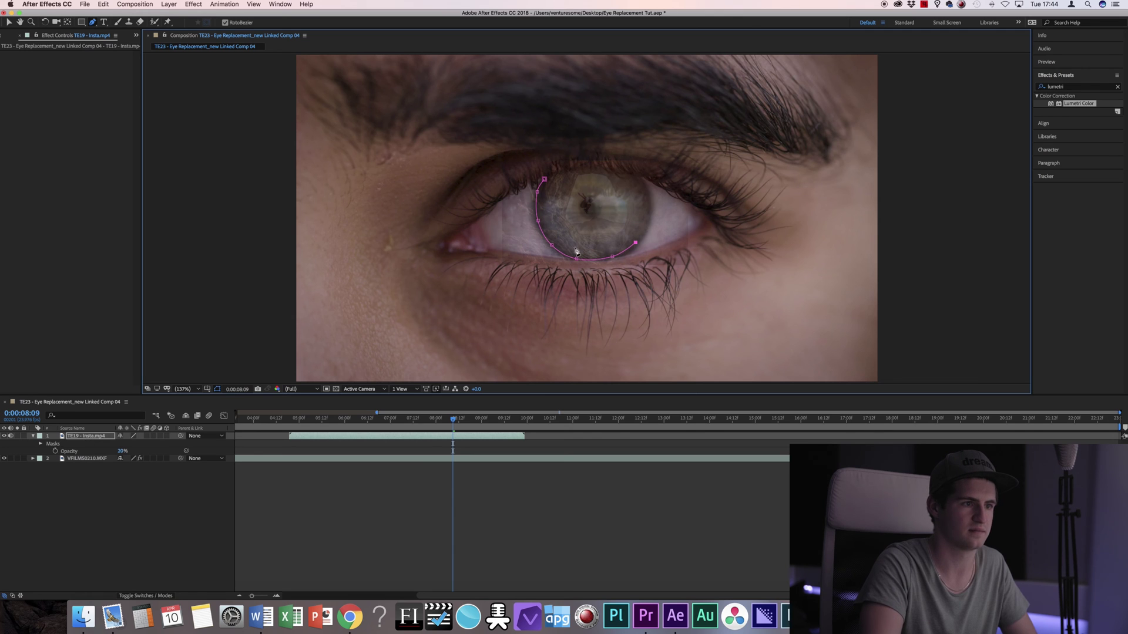
pyautogui.click(621, 179)
pyautogui.click(593, 174)
pyautogui.click(560, 177)
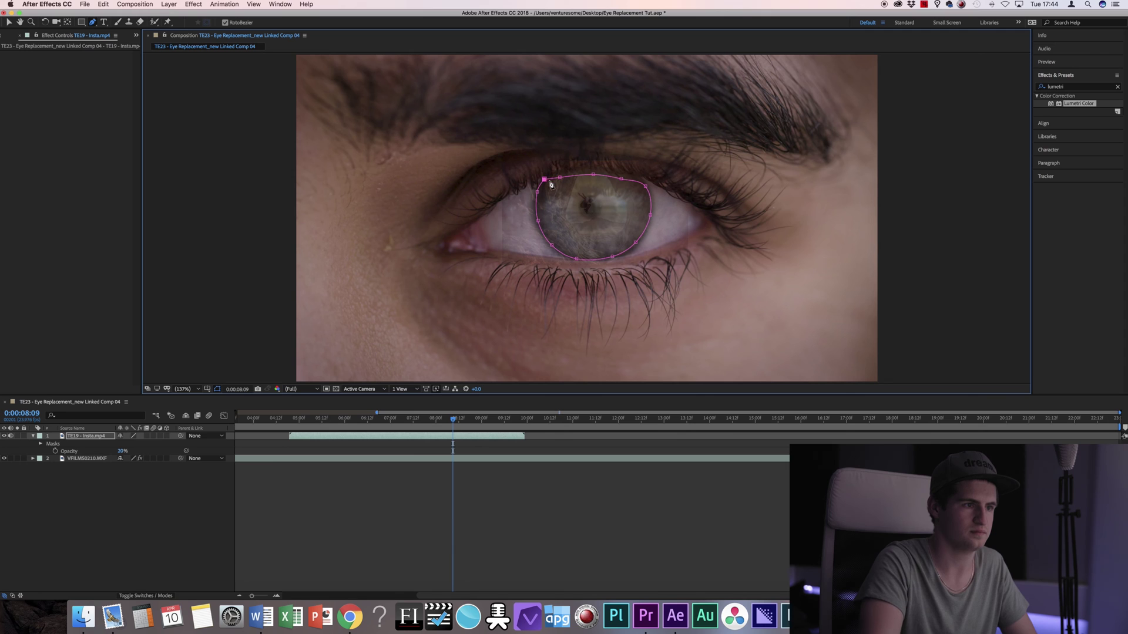
pyautogui.click(544, 180)
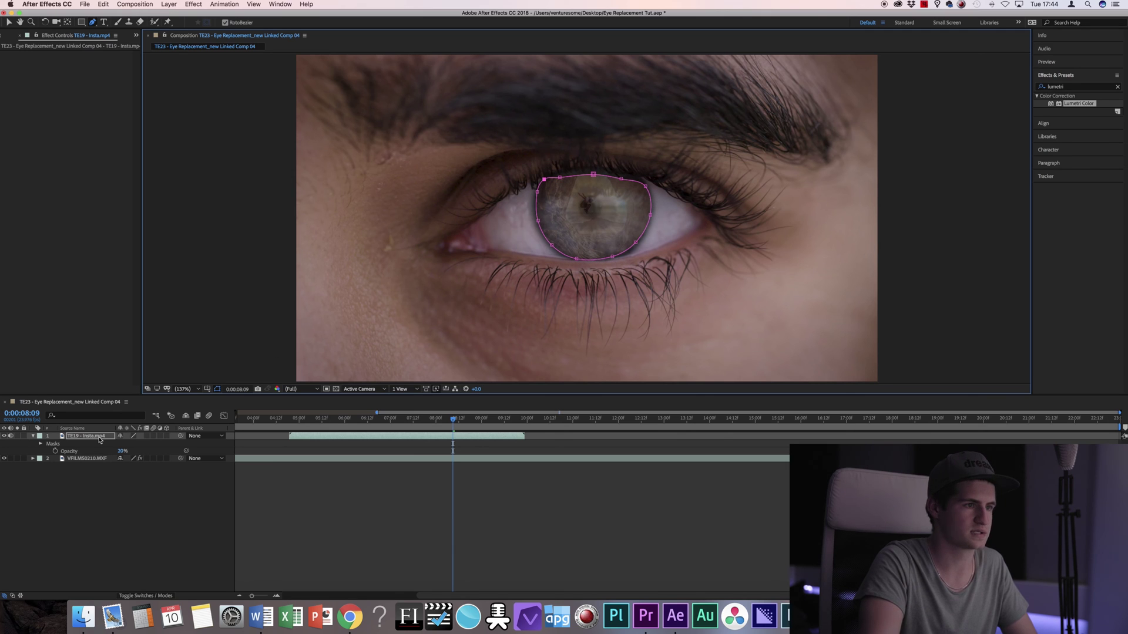
pyautogui.press('super+t')
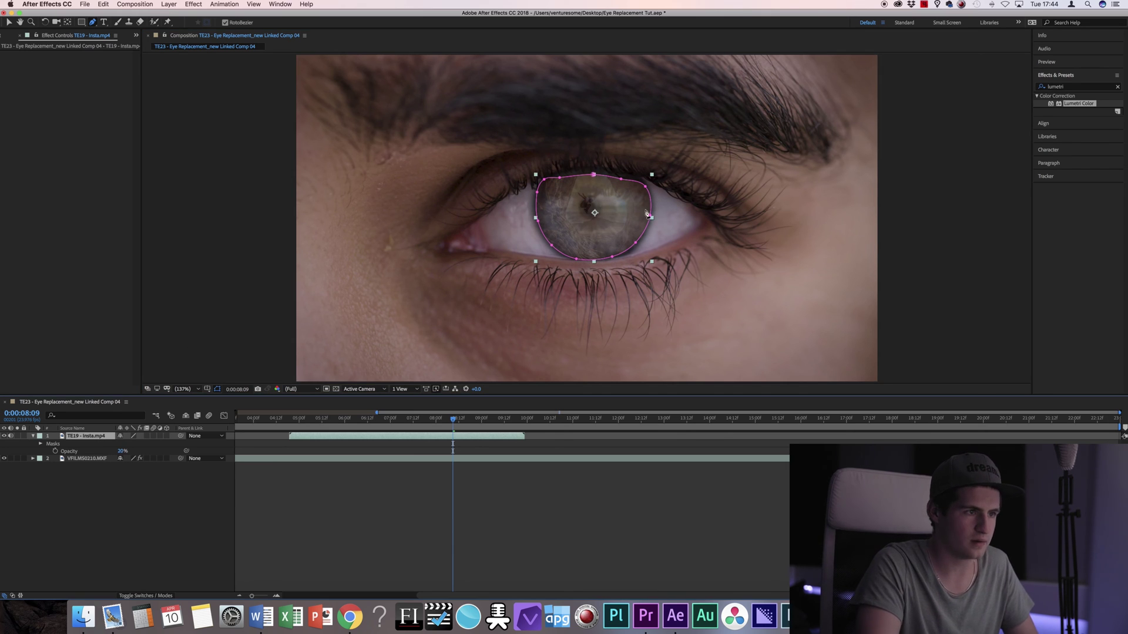
# Commit the iris mask transform and draw a closed RotoBezier mask around the pupil.
pyautogui.scroll(4, 600, 205)
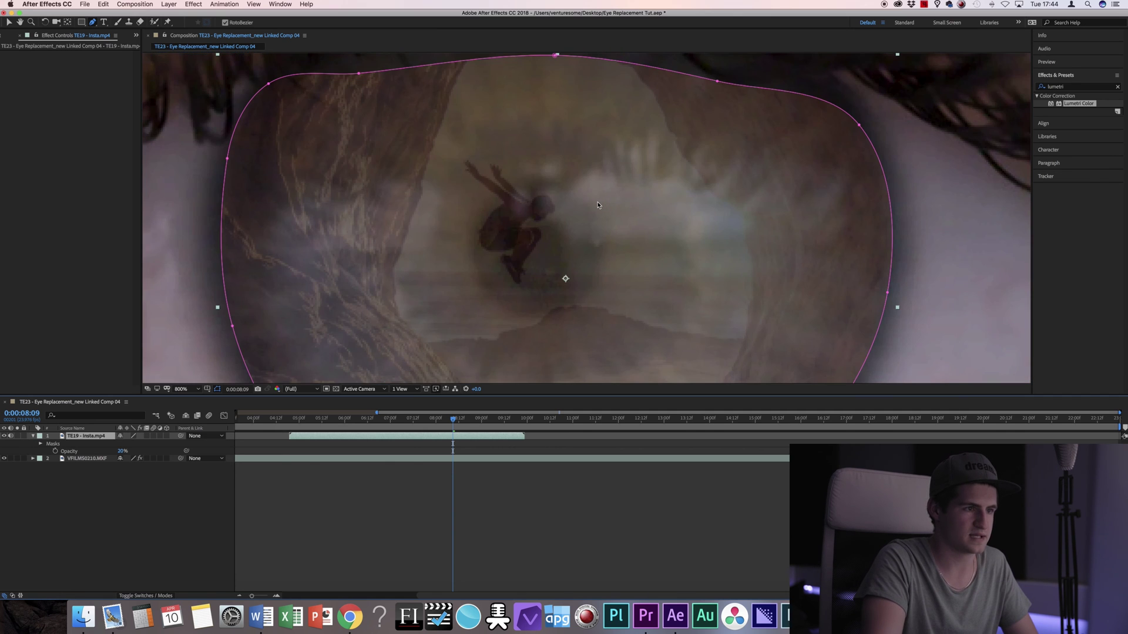
pyautogui.scroll(-2, 592, 209)
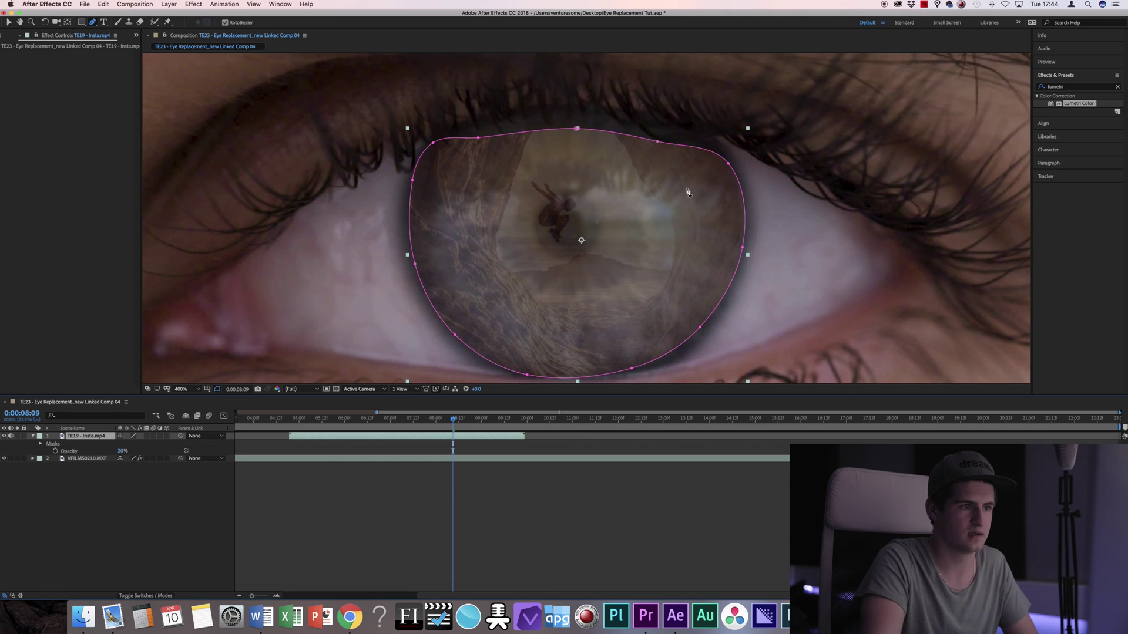
pyautogui.press('Return')
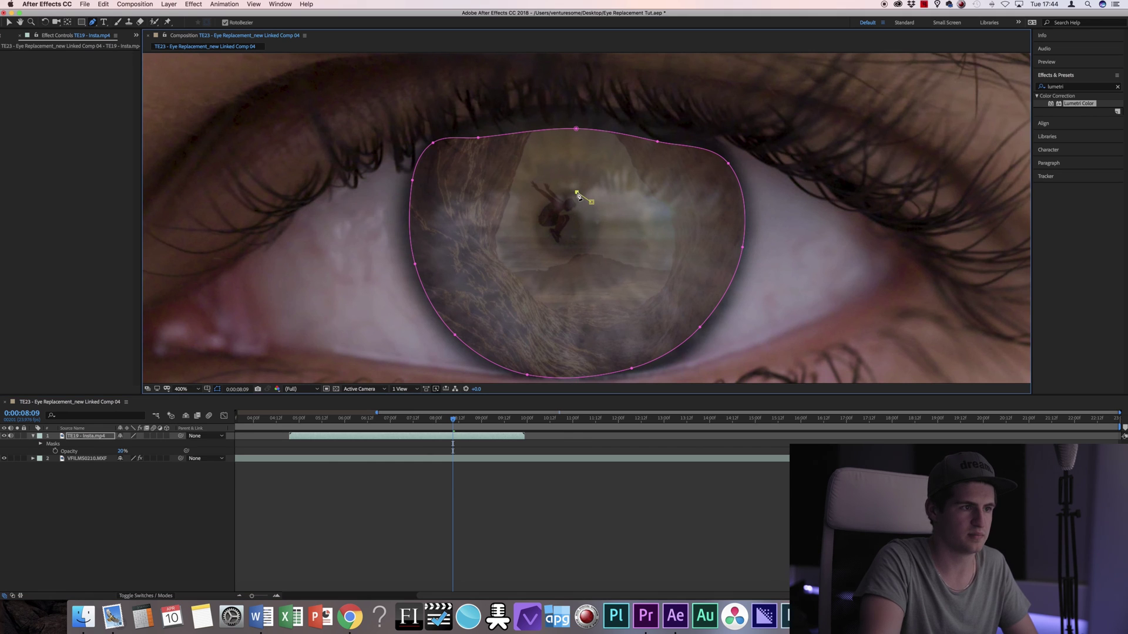
pyautogui.click(558, 192)
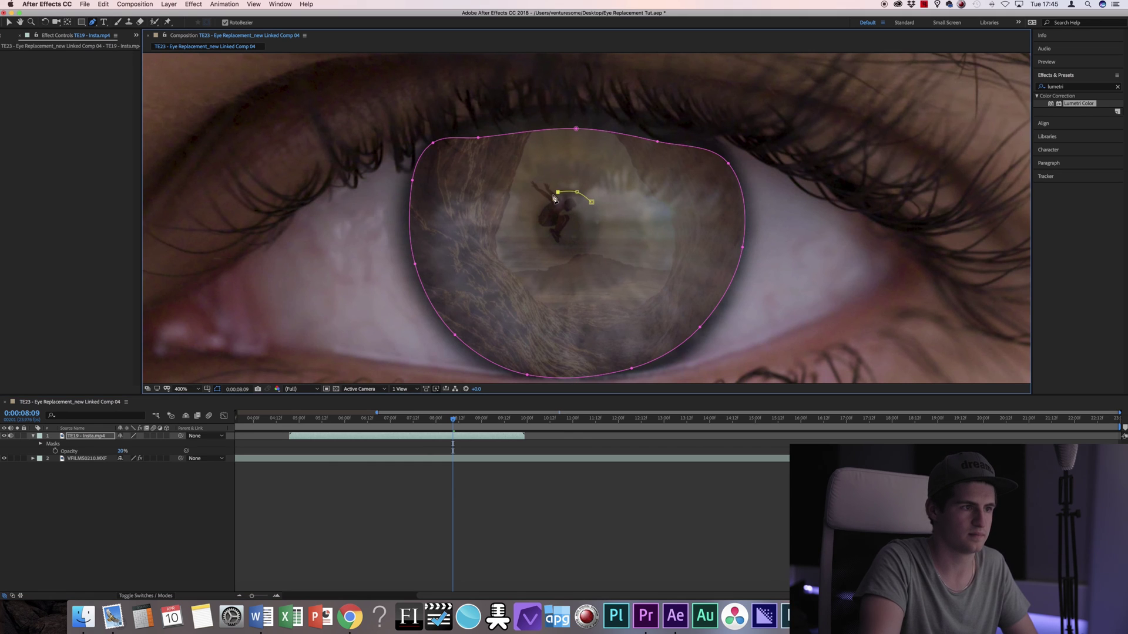
pyautogui.click(537, 228)
pyautogui.click(547, 250)
pyautogui.click(571, 254)
pyautogui.click(594, 240)
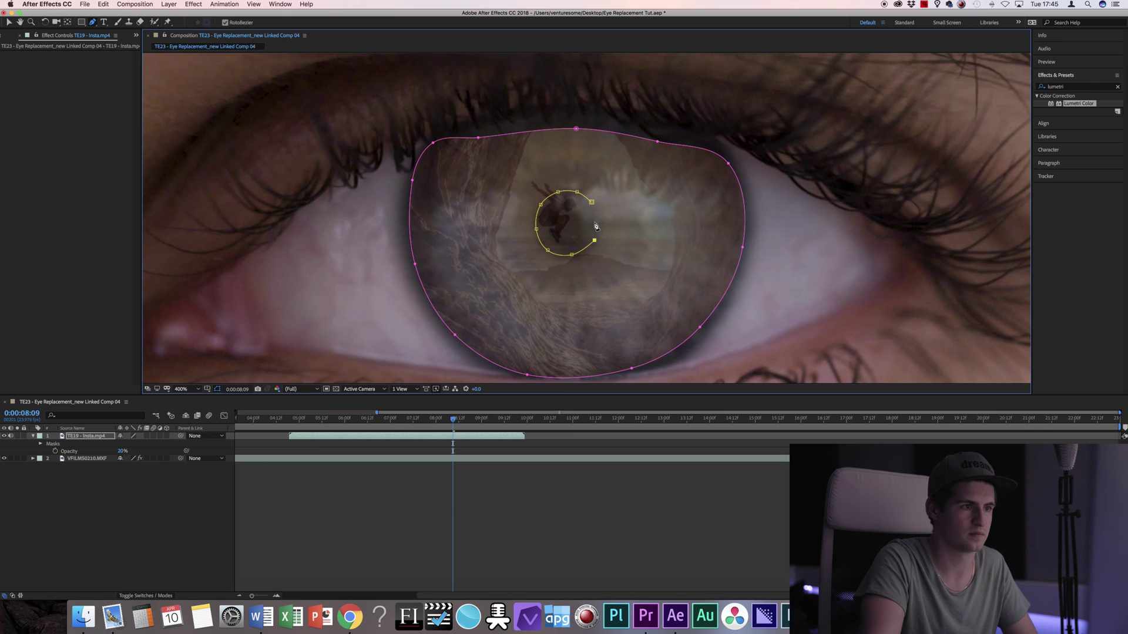
pyautogui.click(595, 217)
pyautogui.doubleClick(591, 203)
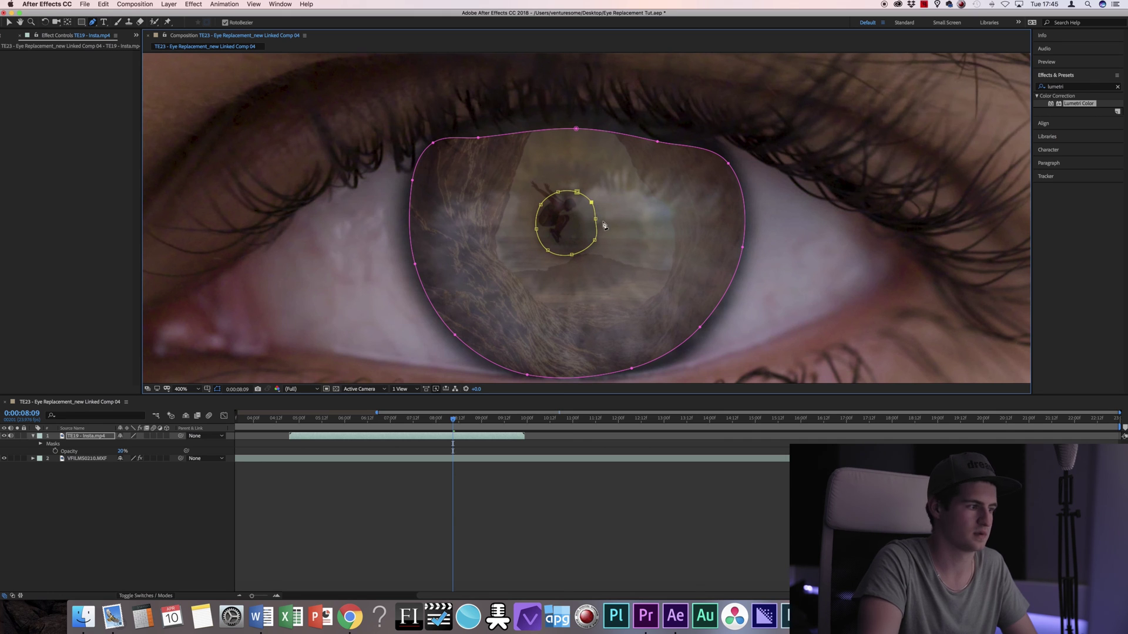
# Set the pupil mask (Mask 2) to Subtract and zoom out to preview the cutout.
pyautogui.click(41, 443)
pyautogui.click(127, 458)
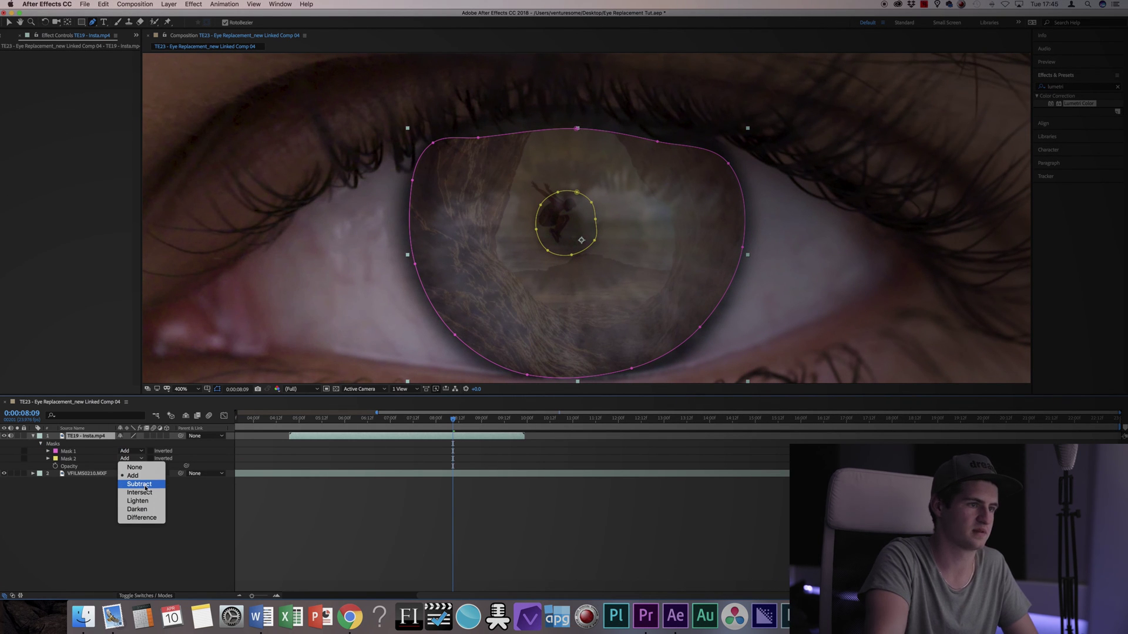
pyautogui.click(139, 484)
pyautogui.press(',')
pyautogui.press(',')
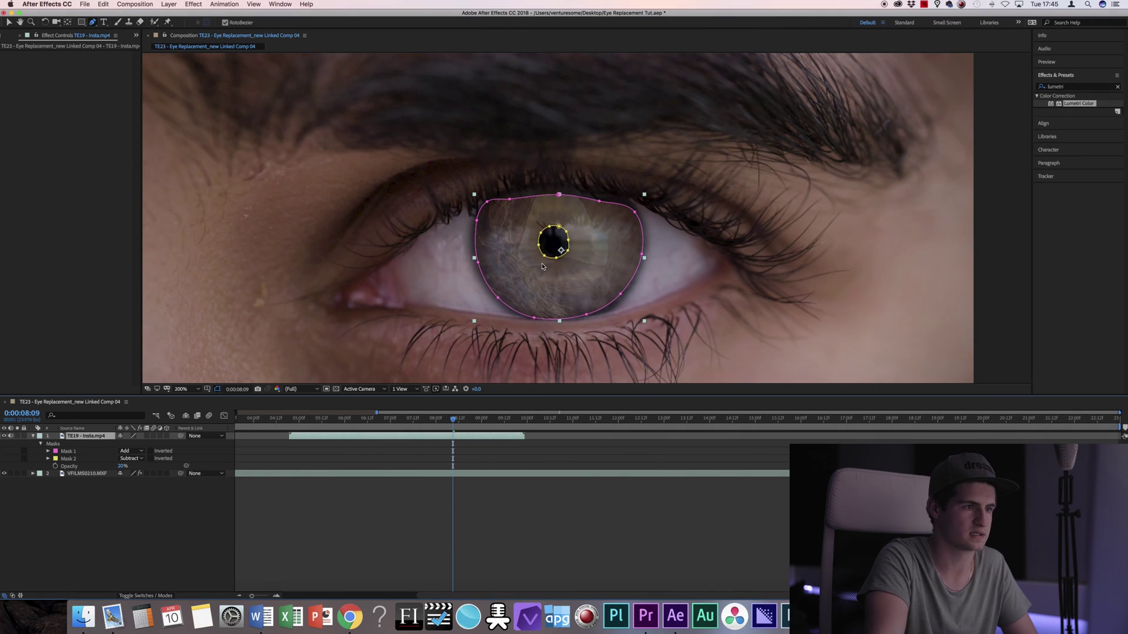
pyautogui.click(86, 524)
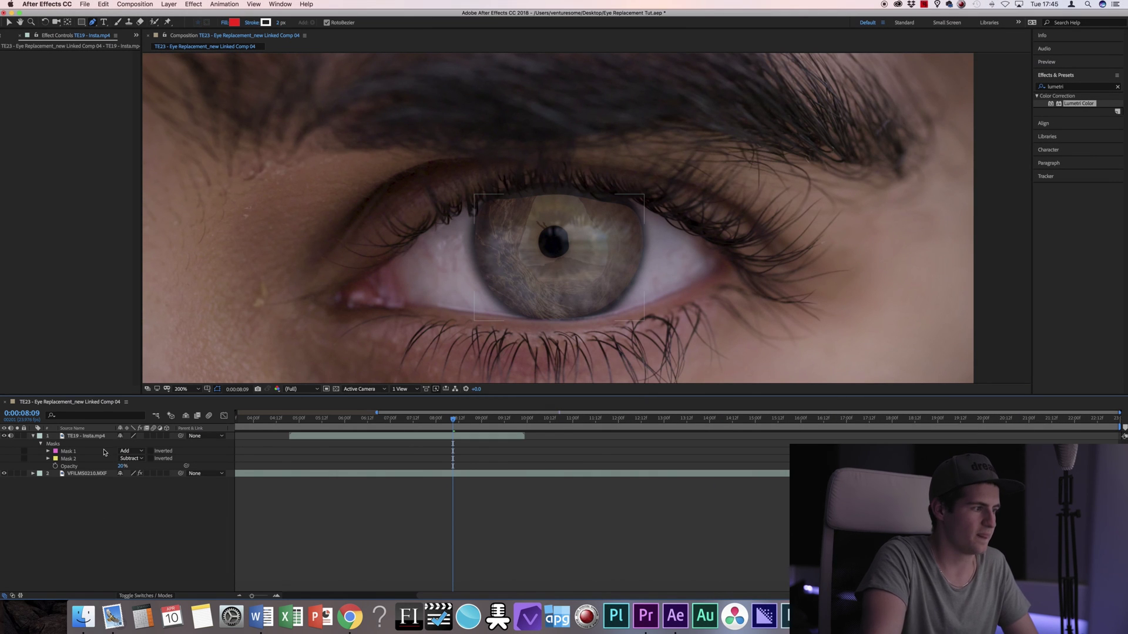
# Feather the iris mask (Mask 1) by 32 pixels.
pyautogui.click(80, 452)
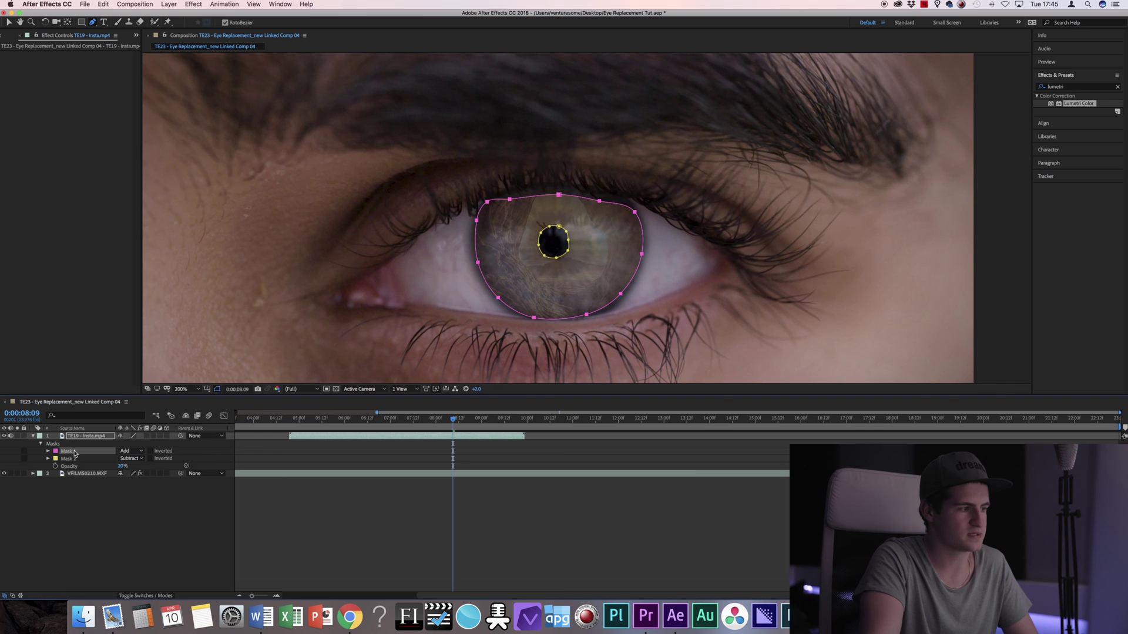
pyautogui.press('f')
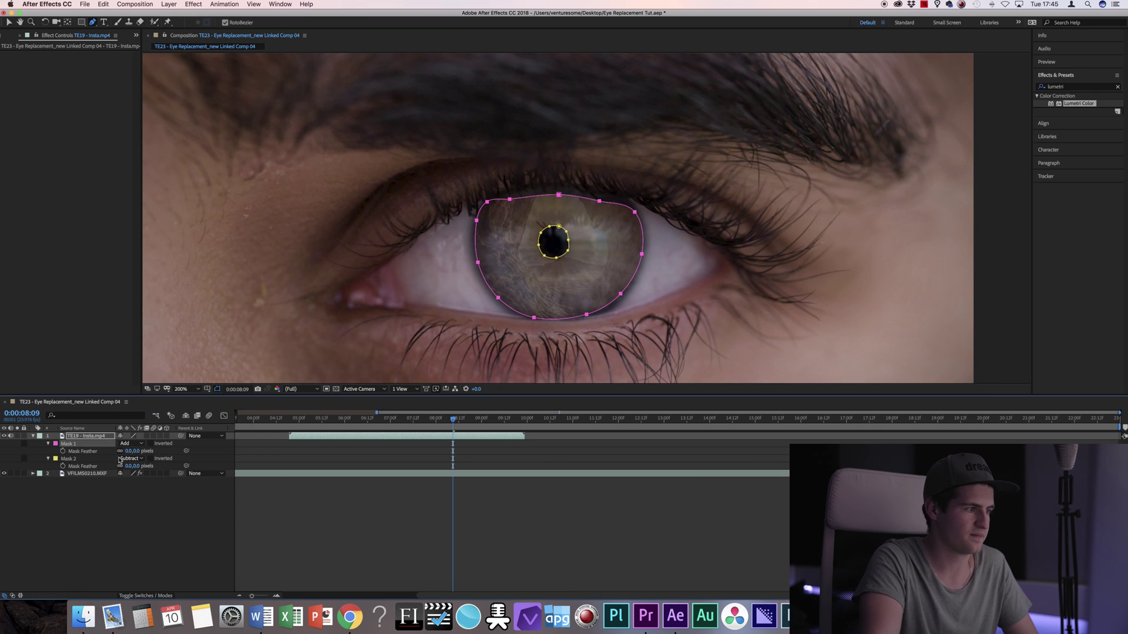
pyautogui.moveTo(129, 452); pyautogui.dragTo(151, 444)
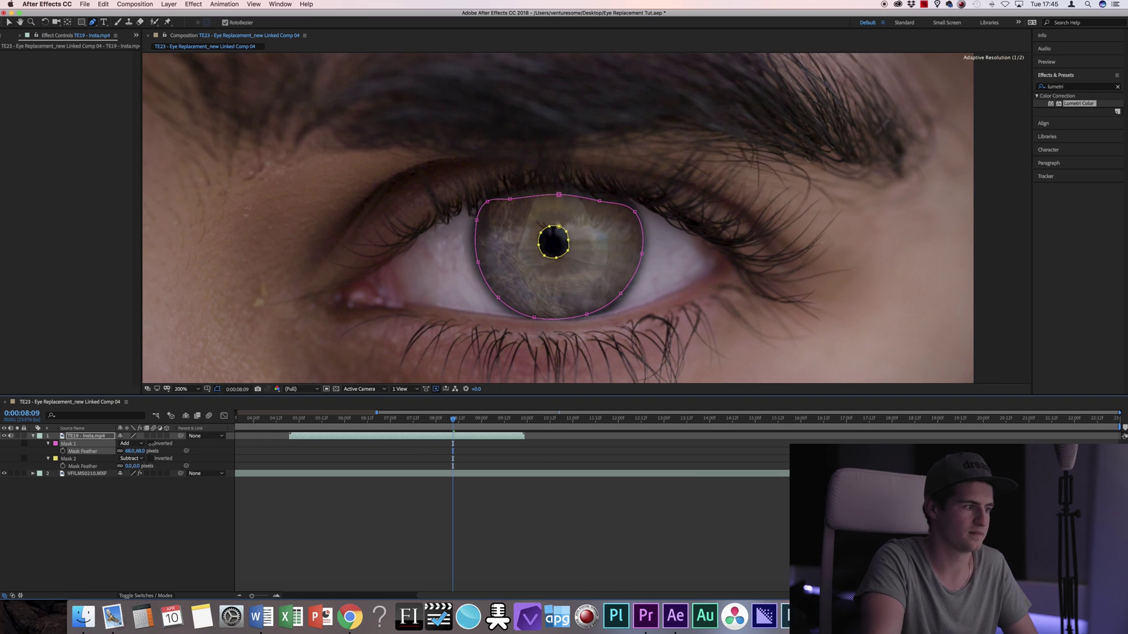
pyautogui.click(145, 493)
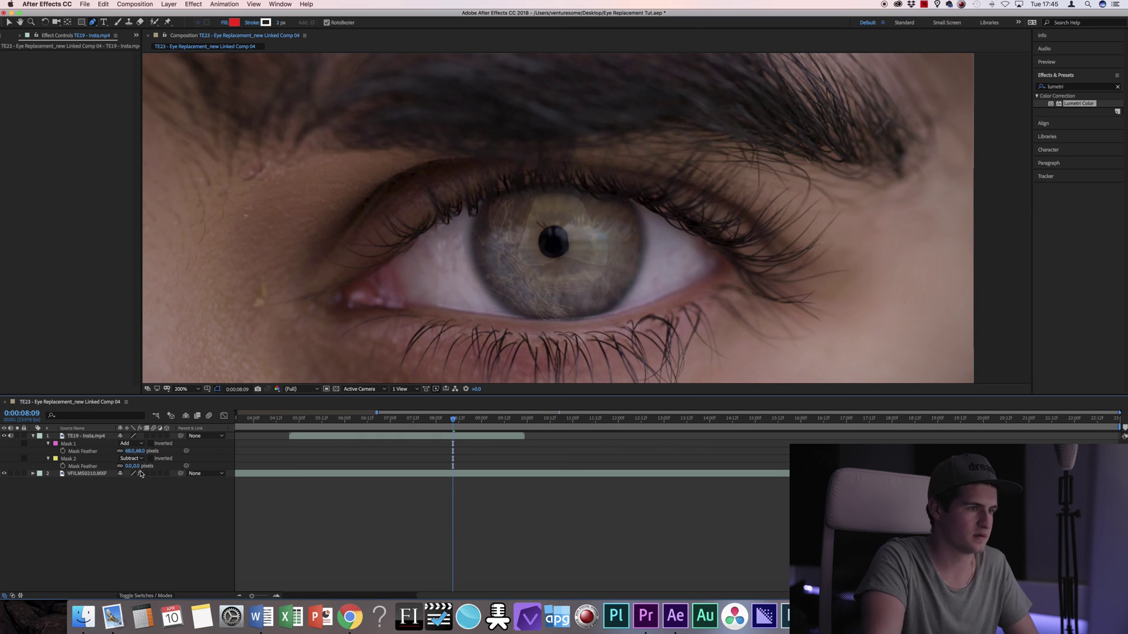
# Feather the pupil mask to 27 pixels, then raise it to about 41 pixels.
pyautogui.click(84, 466)
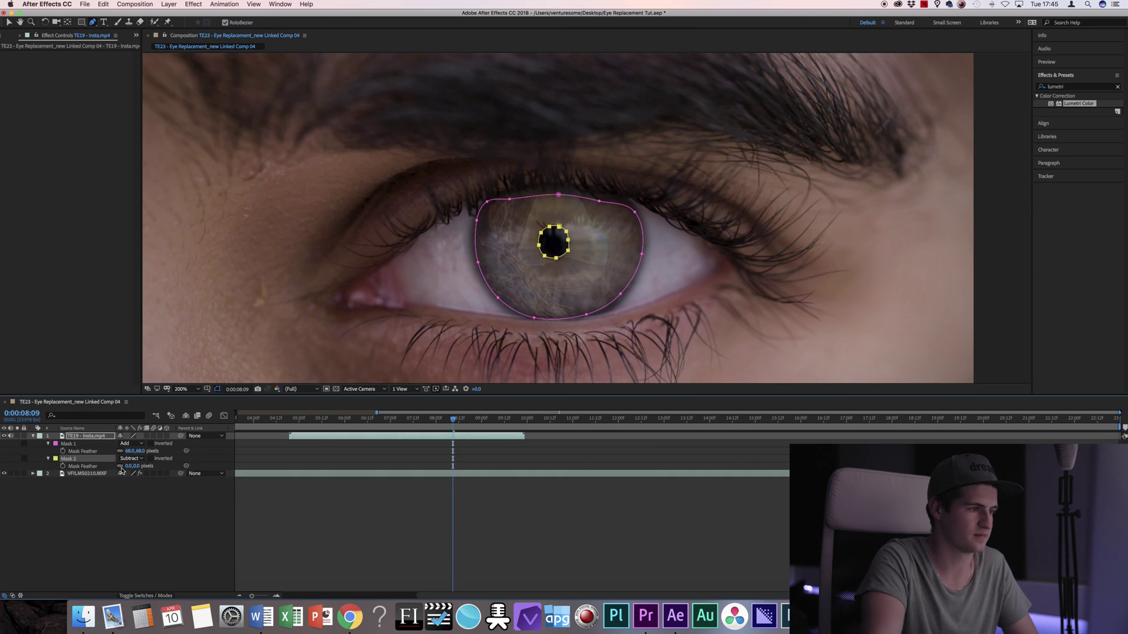
pyautogui.moveTo(128, 465); pyautogui.dragTo(137, 465)
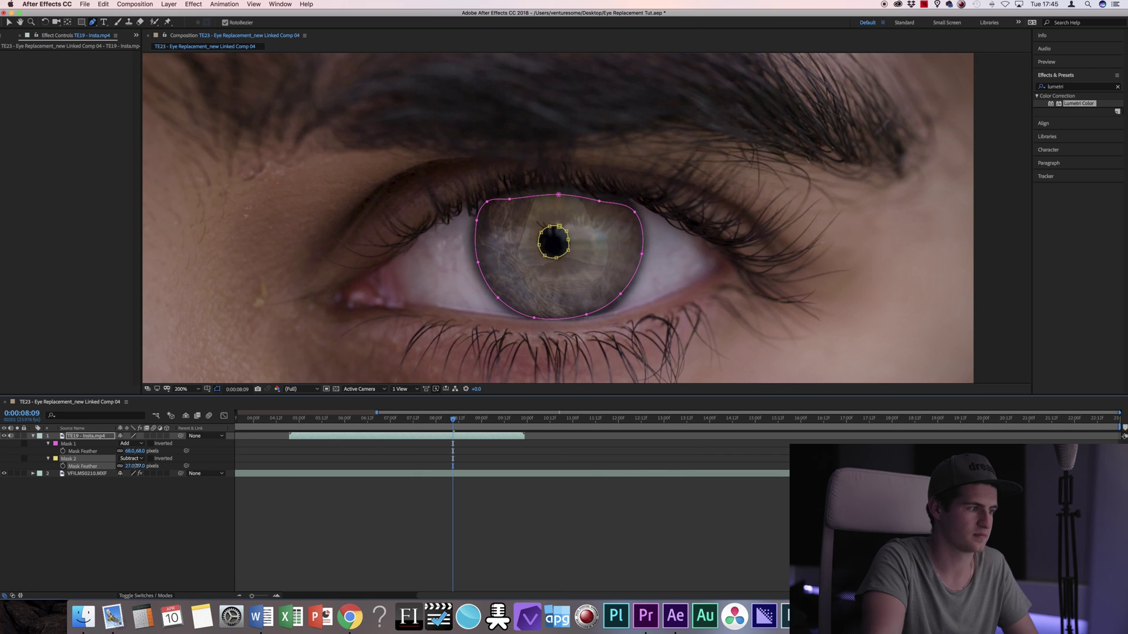
pyautogui.click(144, 502)
pyautogui.moveTo(127, 465); pyautogui.dragTo(133, 467)
pyautogui.click(166, 477)
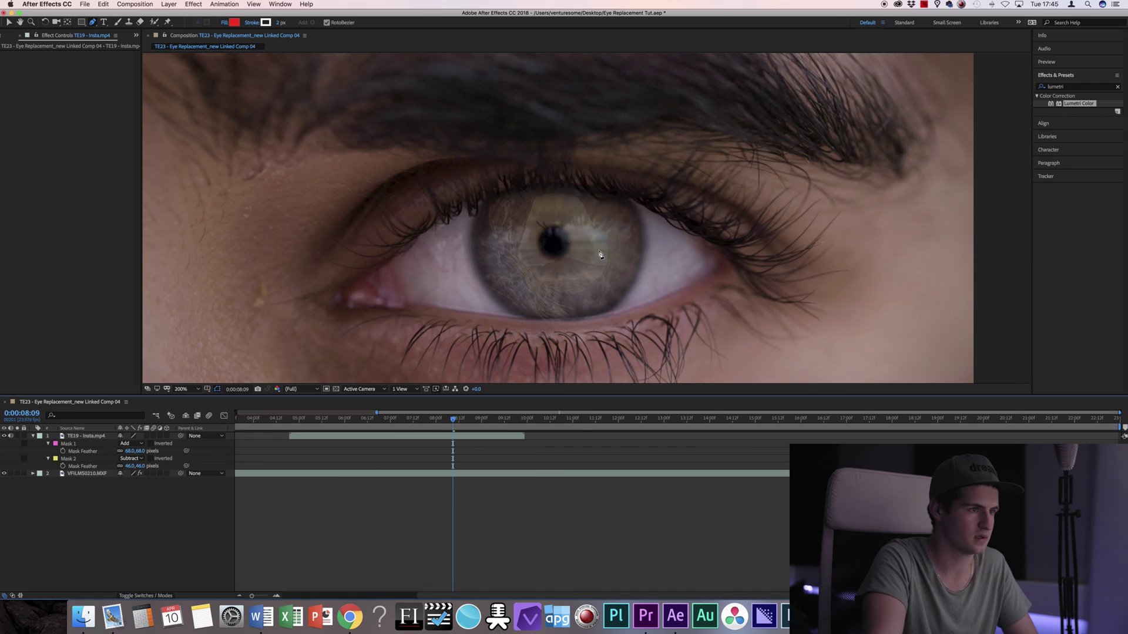
pyautogui.scroll(2, 592, 216)
pyautogui.scroll(-2, 592, 216)
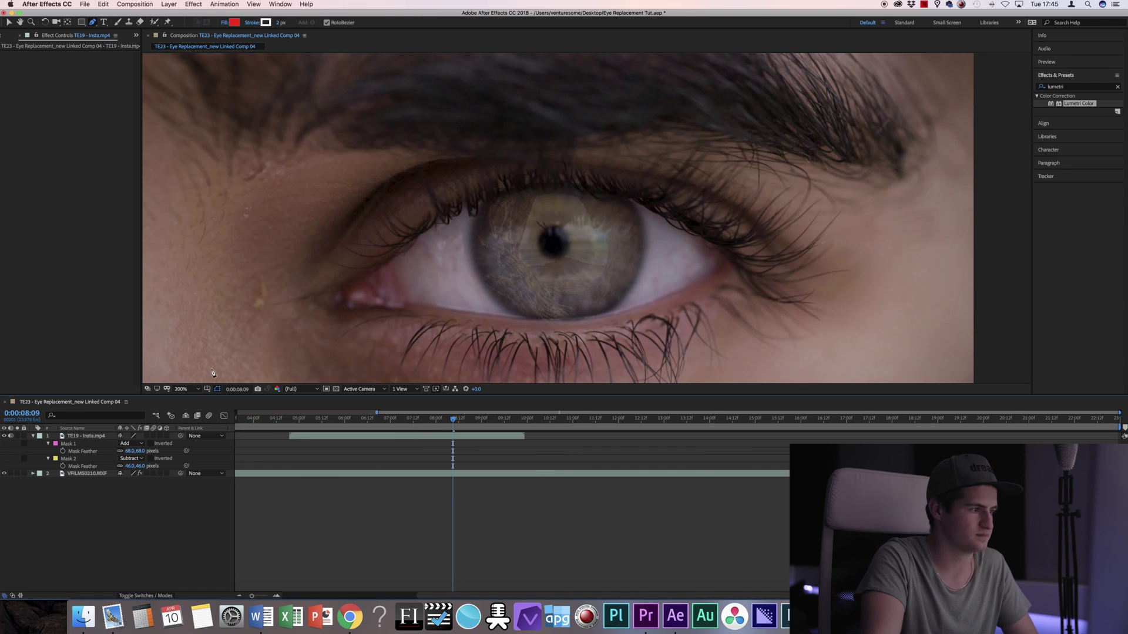
# Toggle the Layer Name/Source Name column and reselect the tunnel layer.
pyautogui.click(71, 428)
pyautogui.click(101, 437)
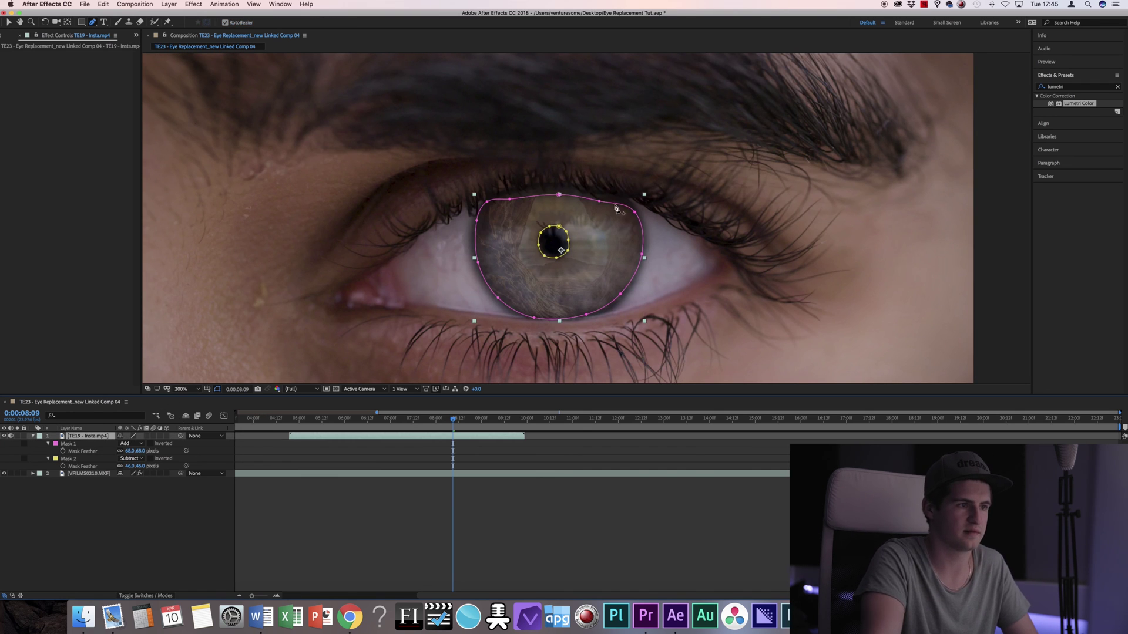
pyautogui.click(187, 511)
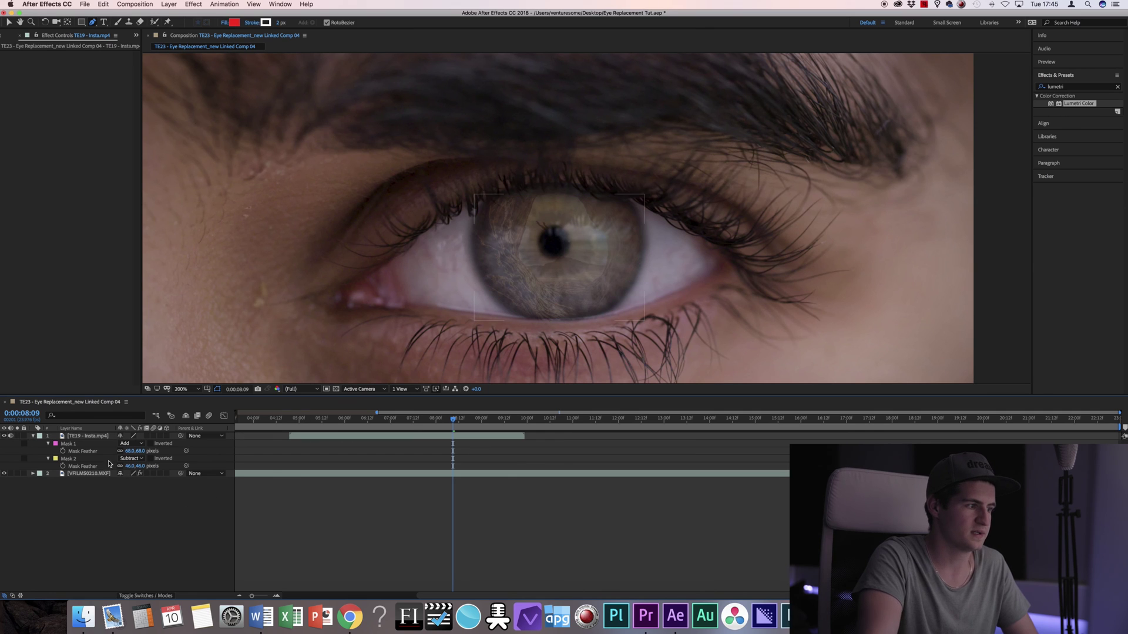
pyautogui.click(71, 428)
pyautogui.click(99, 438)
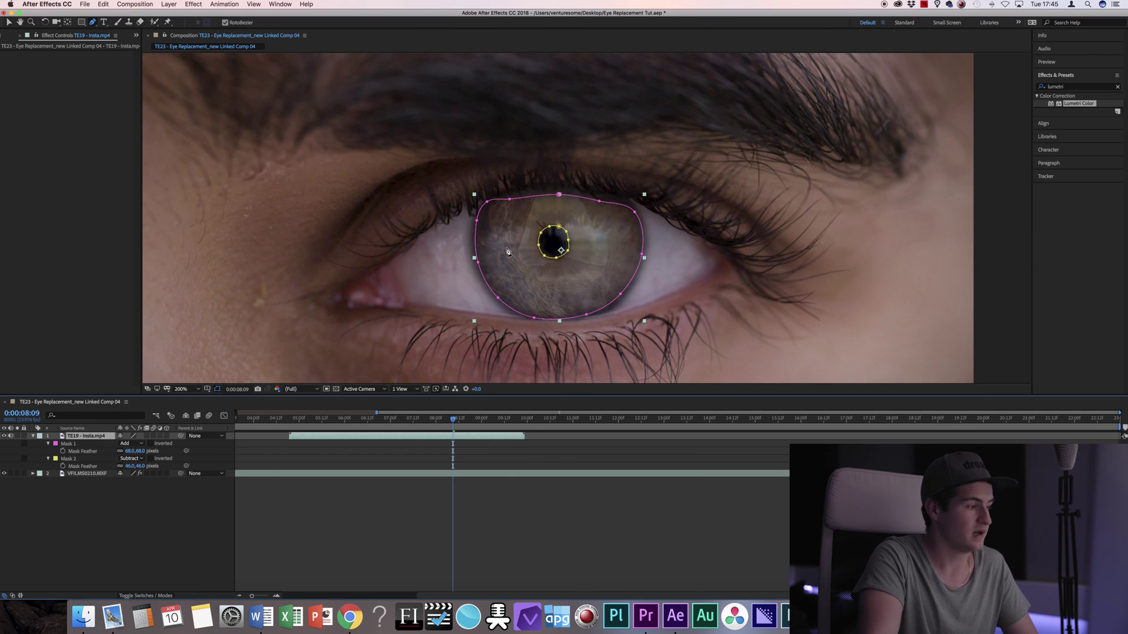
# Try the tunnel layer's opacity at 32%, then at 100%.
pyautogui.press('t')
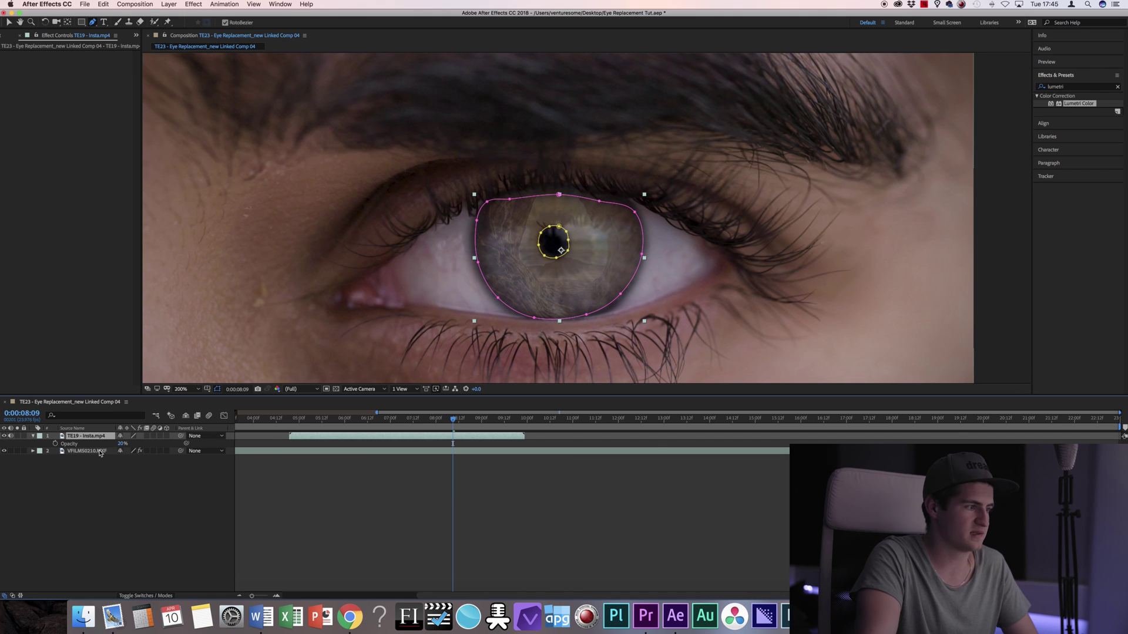
pyautogui.moveTo(123, 444)
pyautogui.mouseDown()
pyautogui.moveTo(141, 443)
pyautogui.moveTo(129, 444)
pyautogui.mouseUp()
pyautogui.click(134, 503)
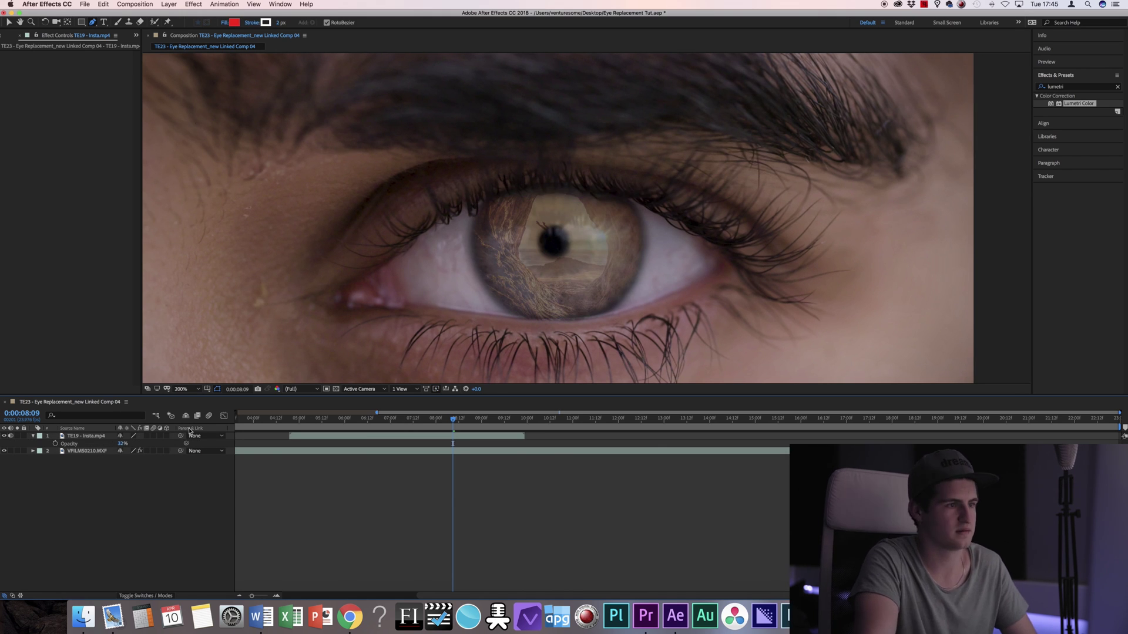
pyautogui.moveTo(123, 444); pyautogui.dragTo(170, 435)
pyautogui.click(164, 505)
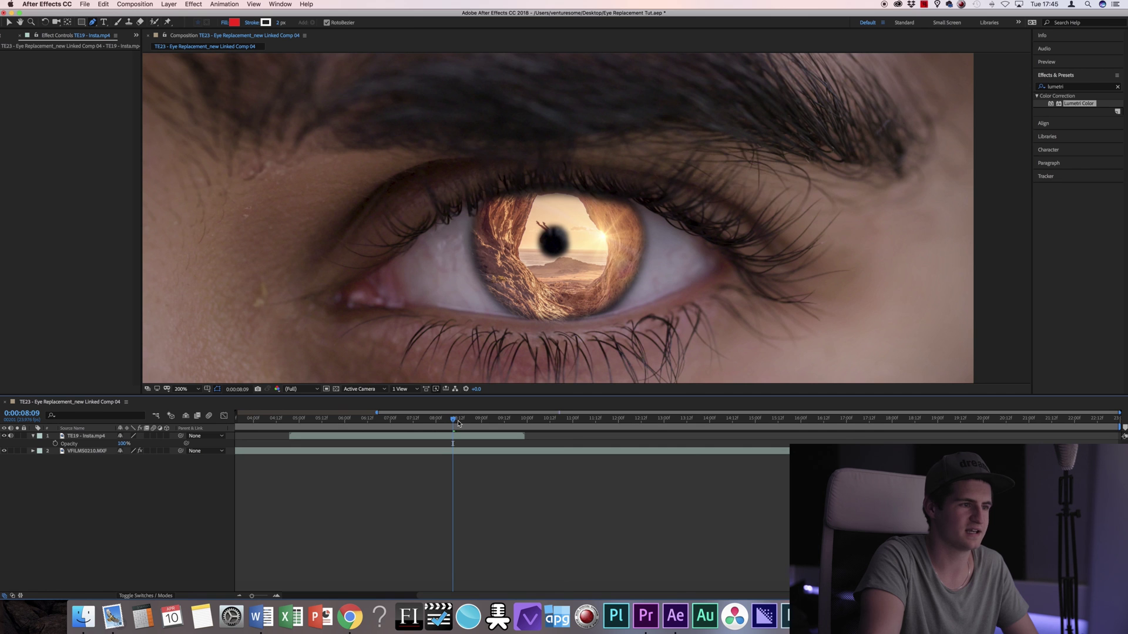
# Lower the tunnel layer's opacity to 27%, then settle on 25%.
pyautogui.moveTo(458, 423)
pyautogui.mouseDown()
pyautogui.moveTo(418, 421)
pyautogui.moveTo(455, 420)
pyautogui.mouseUp()
pyautogui.moveTo(123, 444)
pyautogui.mouseDown()
pyautogui.moveTo(94, 450)
pyautogui.moveTo(117, 444)
pyautogui.mouseUp()
pyautogui.click(104, 475)
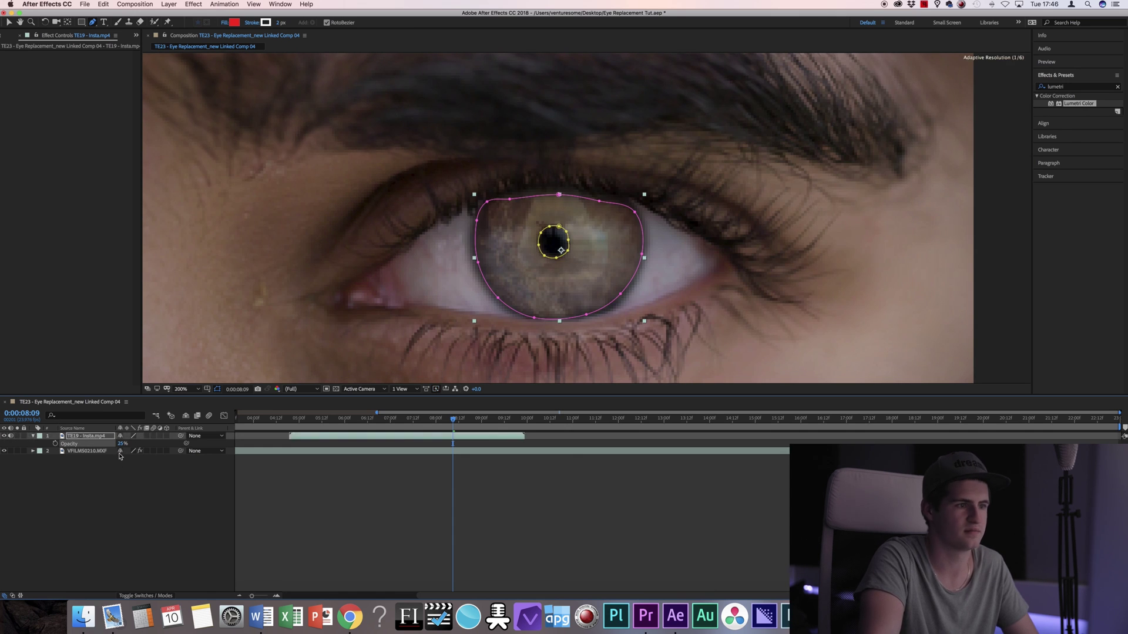
pyautogui.click(123, 470)
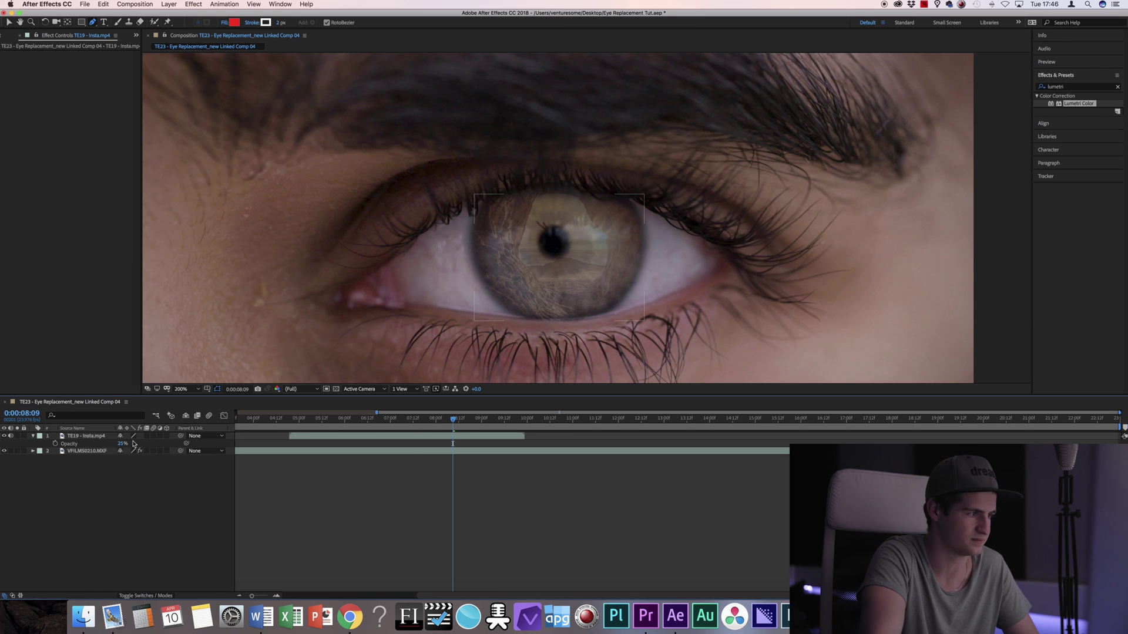
pyautogui.click(100, 439)
pyautogui.click(126, 491)
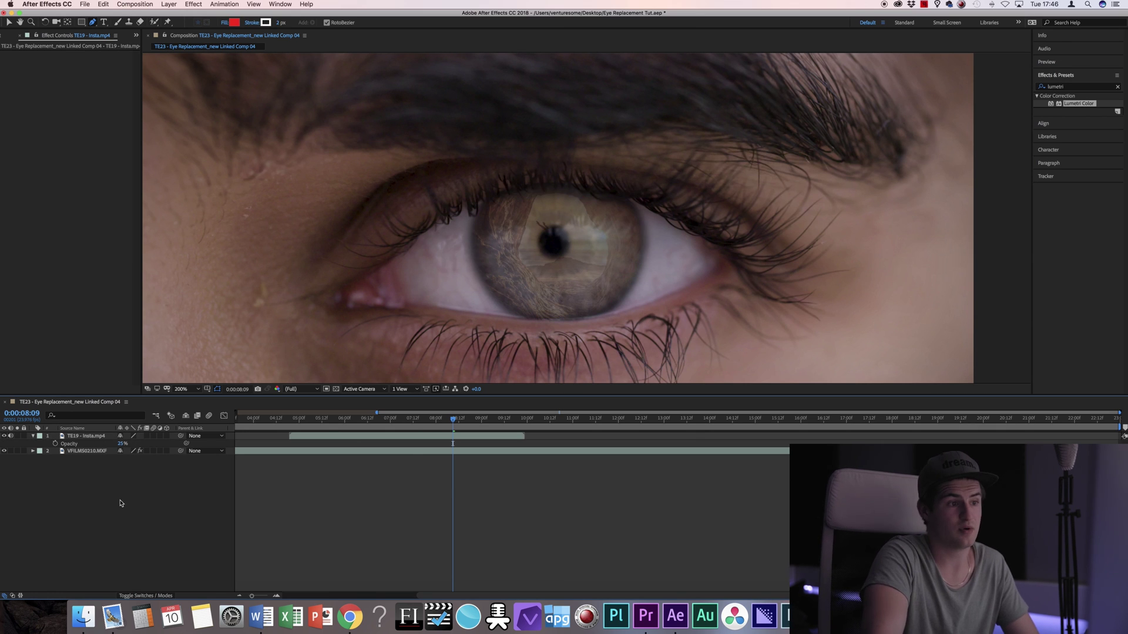